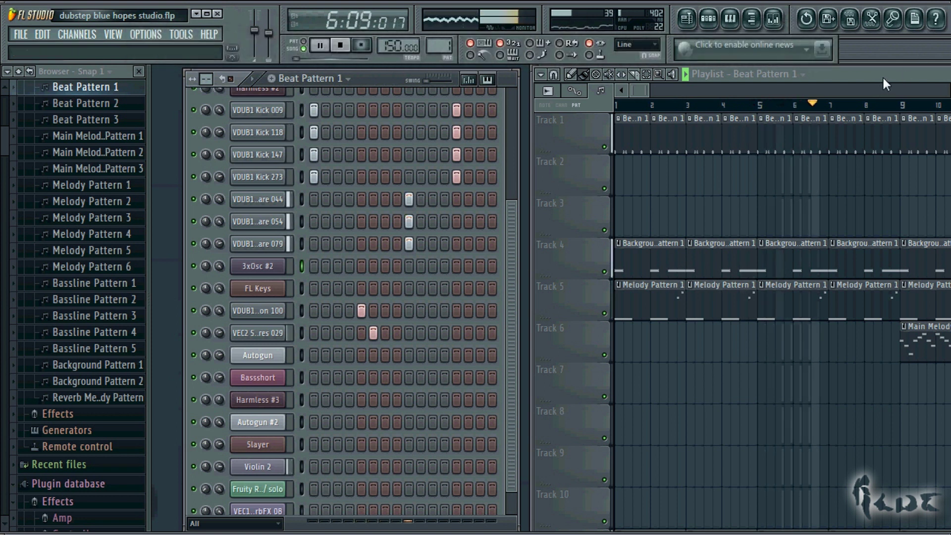
Dock the Playlist window beside the Channel rack below the toolbar and stop playback
{"action": "left_click_drag", "start_coordinate": [883, 78], "coordinate": [813, 67]}
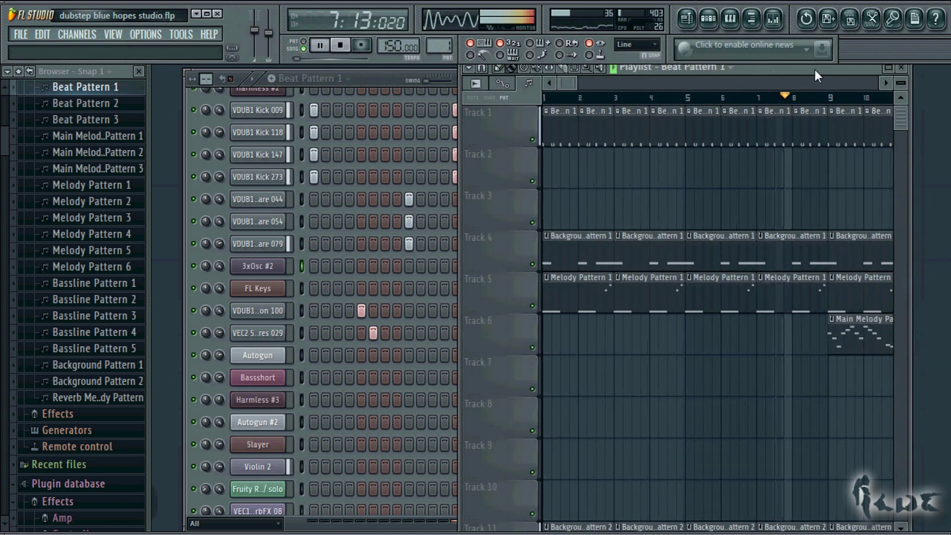
{"action": "left_click_drag", "start_coordinate": [715, 75], "coordinate": [755, 75]}
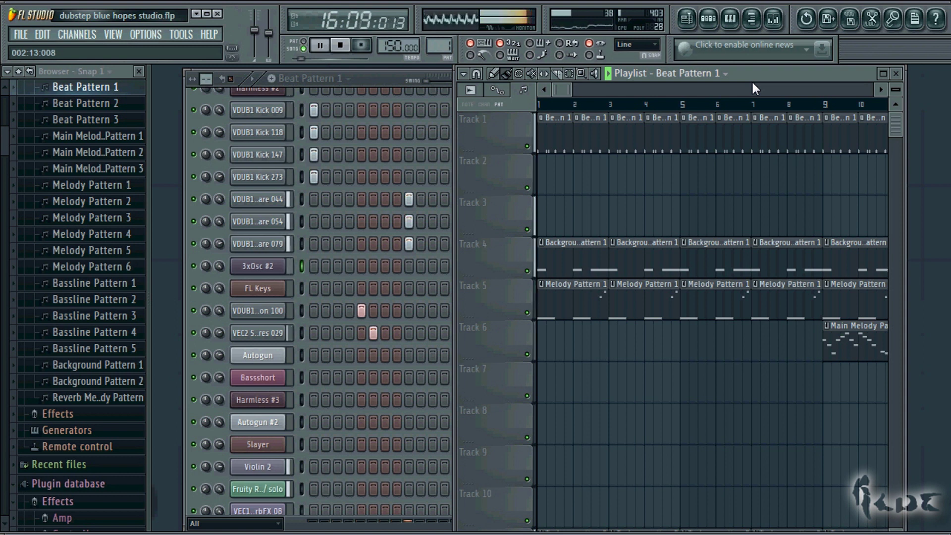
{"action": "left_click_drag", "start_coordinate": [765, 73], "coordinate": [816, 73]}
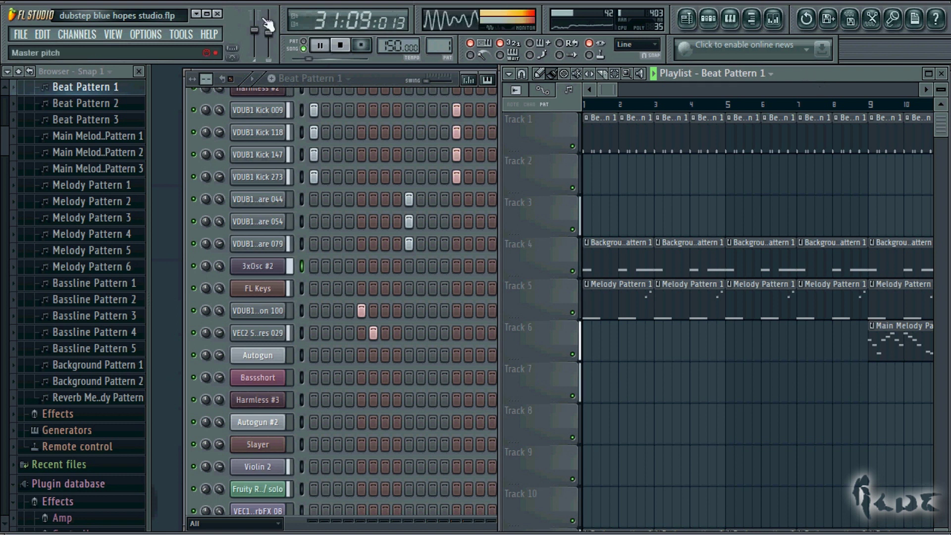
{"action": "left_click", "coordinate": [342, 47]}
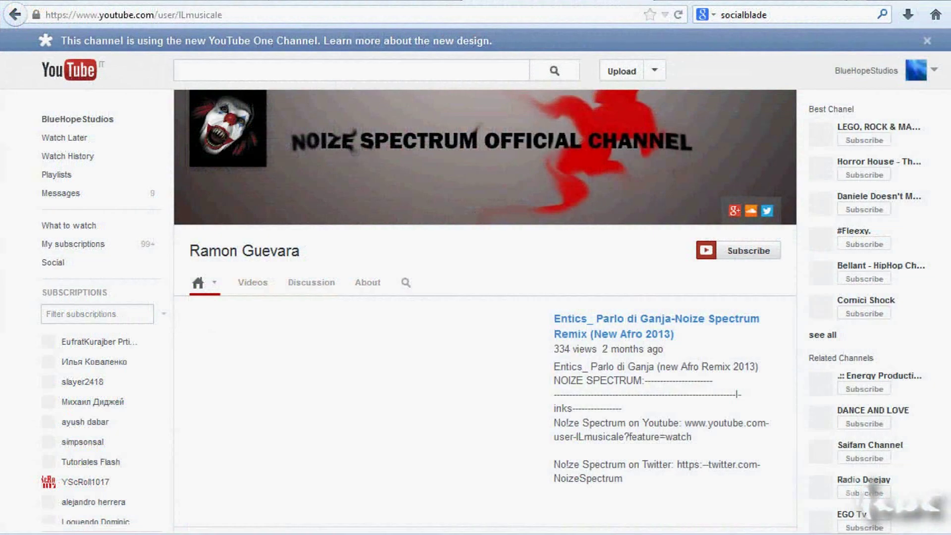
Go to the channel's Videos tab and scroll down through its uploaded video thumbnails
{"action": "scroll", "coordinate": [145, 79], "scroll_direction": "down", "scroll_amount": 2}
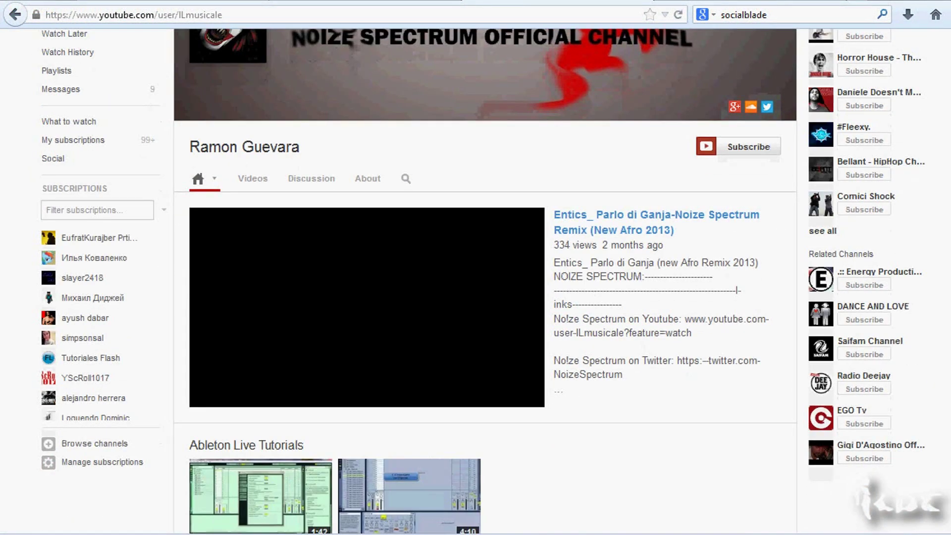
{"action": "left_click", "coordinate": [254, 179]}
{"action": "scroll", "coordinate": [478, 269], "scroll_direction": "down", "scroll_amount": 1}
{"action": "scroll", "coordinate": [478, 269], "scroll_direction": "down", "scroll_amount": 3}
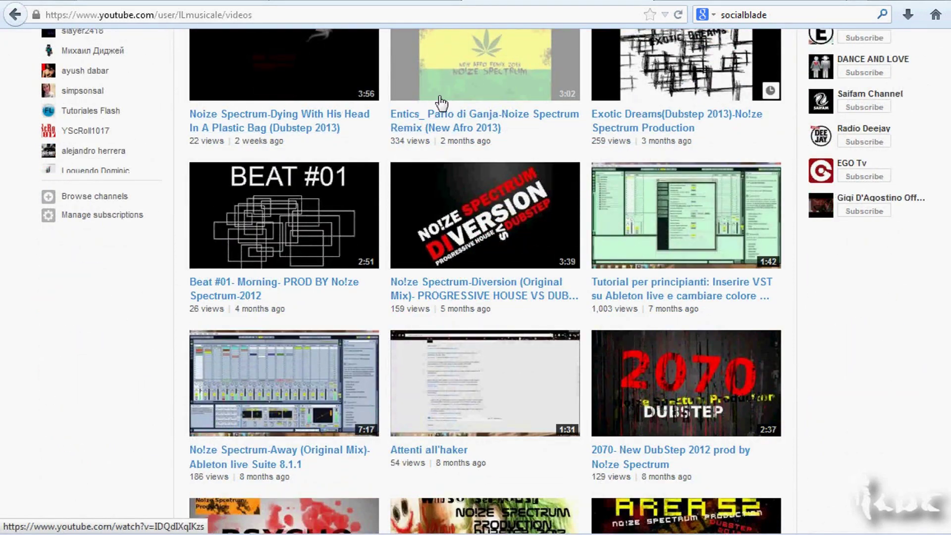
{"action": "scroll", "coordinate": [186, 152], "scroll_direction": "down", "scroll_amount": 2}
{"action": "scroll", "coordinate": [187, 151], "scroll_direction": "down", "scroll_amount": 5}
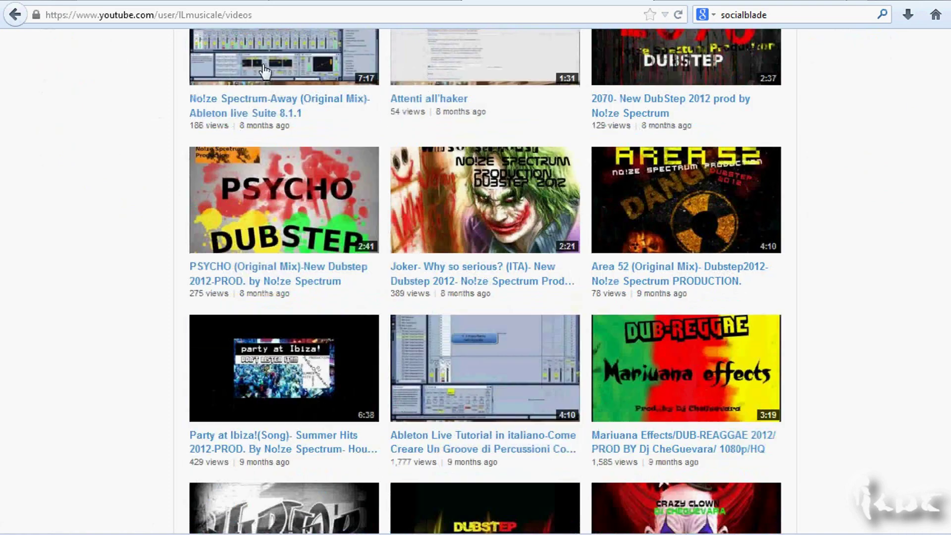
{"action": "scroll", "coordinate": [299, 159], "scroll_direction": "down", "scroll_amount": 5}
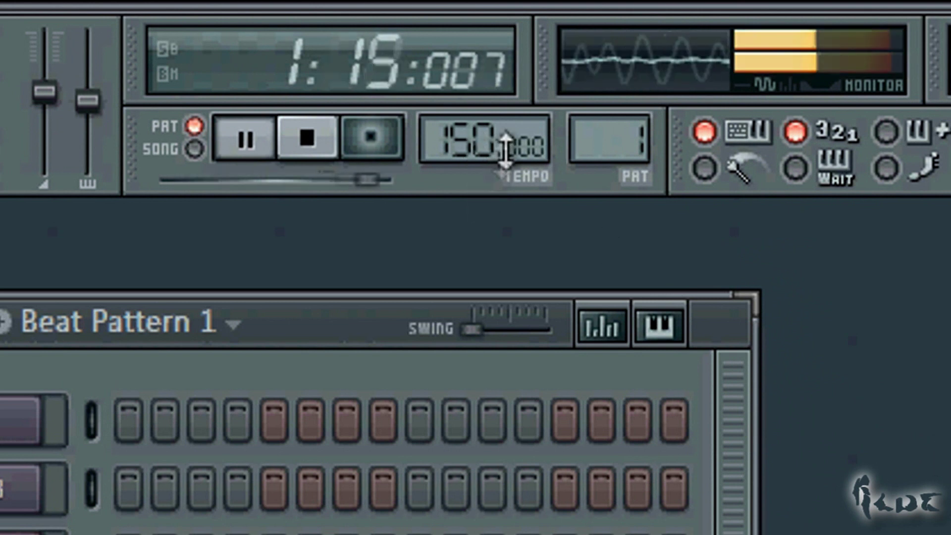
Try a higher tempo on the Tempo display, then bring it back down to about 150
{"action": "left_click_drag", "start_coordinate": [514, 144], "coordinate": [458, 140]}
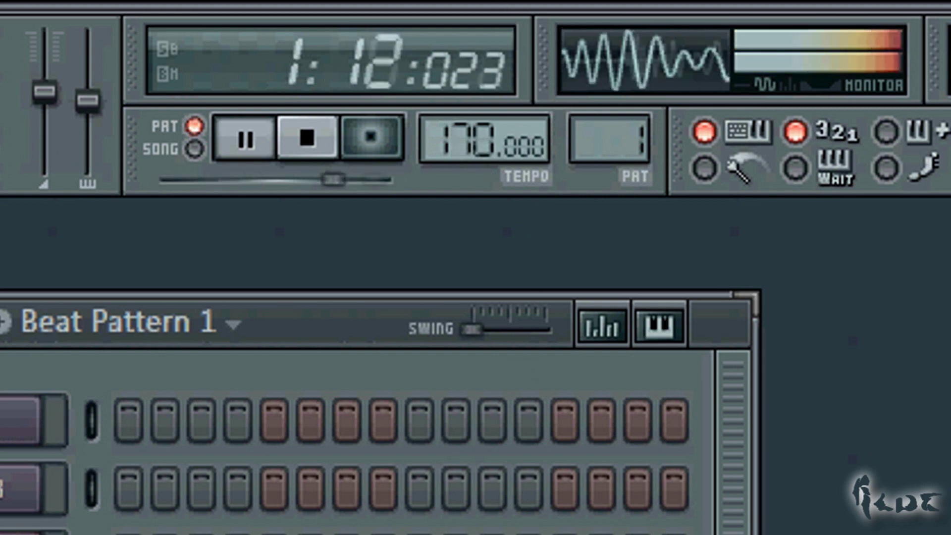
{"action": "left_click_drag", "start_coordinate": [483, 139], "coordinate": [483, 175]}
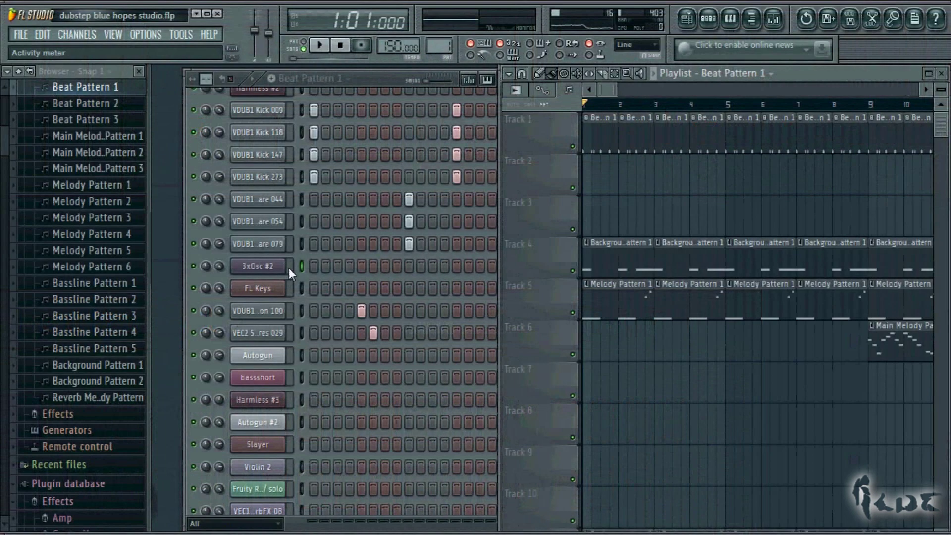
Bring the Channel rack in front of the Playlist and start playing the current pattern
{"action": "left_click", "coordinate": [389, 79]}
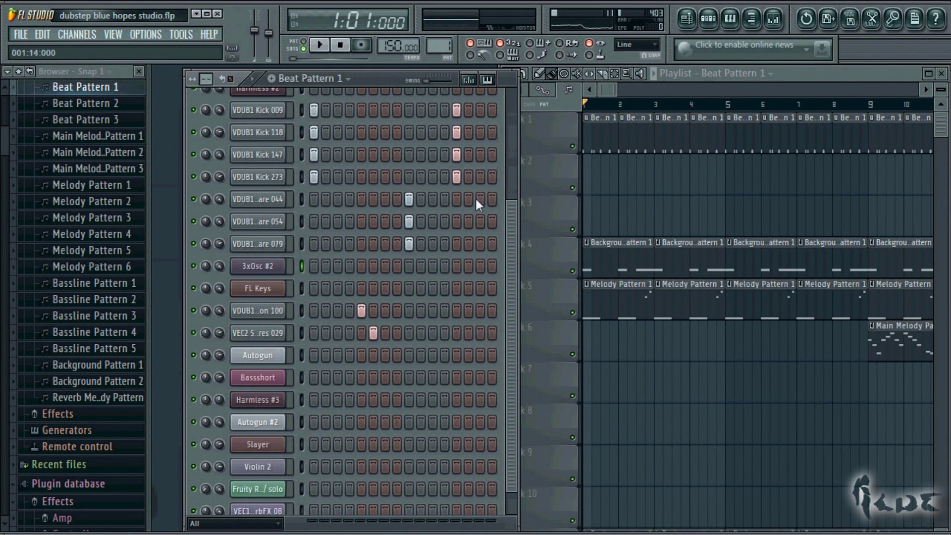
{"action": "left_click_drag", "start_coordinate": [509, 243], "coordinate": [506, 114]}
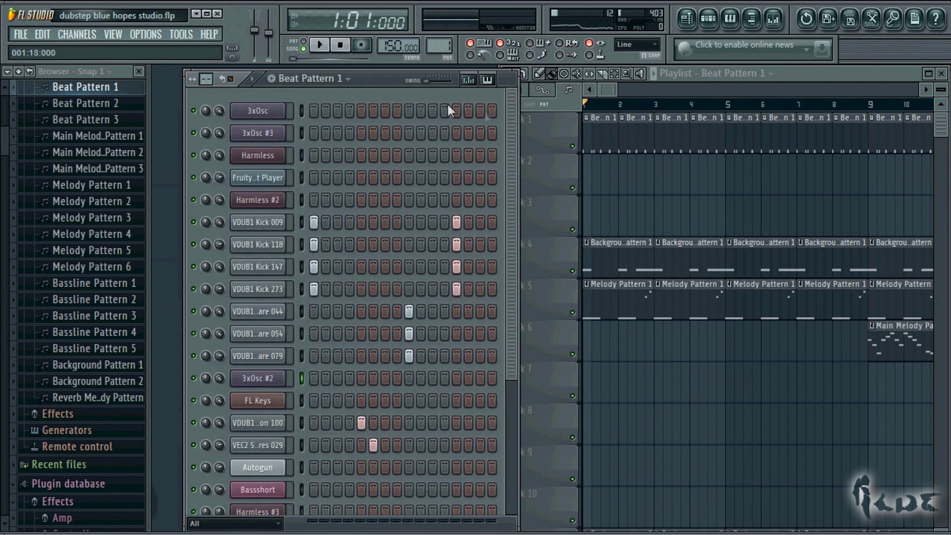
{"action": "key", "text": "space"}
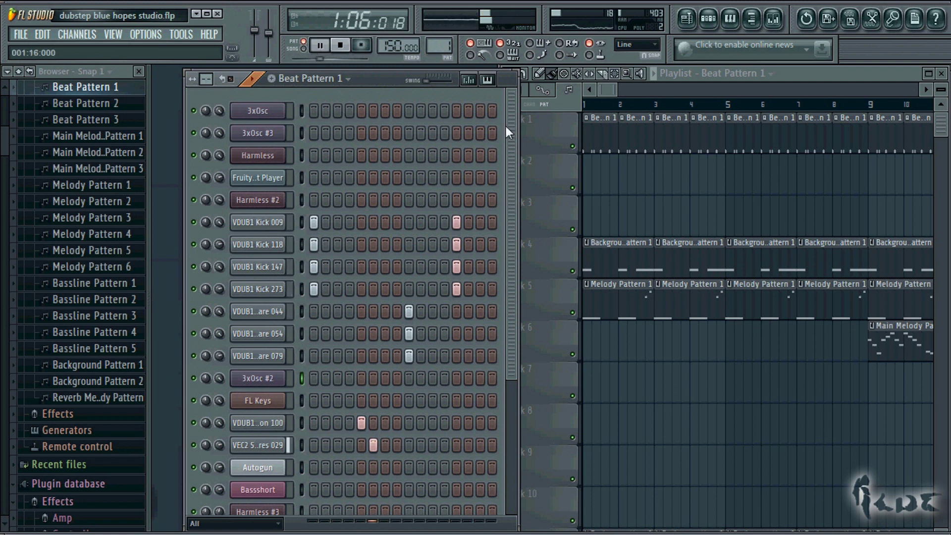
{"action": "mouse_move", "coordinate": [506, 126]}
{"action": "left_mouse_down"}
{"action": "mouse_move", "coordinate": [516, 173]}
{"action": "mouse_move", "coordinate": [513, 325]}
{"action": "mouse_move", "coordinate": [515, 111]}
{"action": "left_mouse_up"}
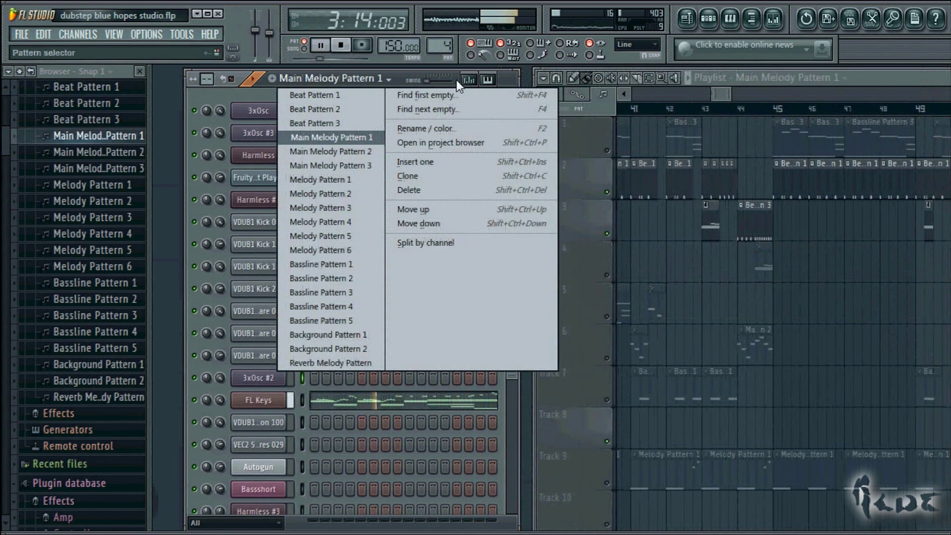
Preview Main Melody Patterns 1, 2 and 3 in turn from the pattern list
{"action": "left_click", "coordinate": [515, 80]}
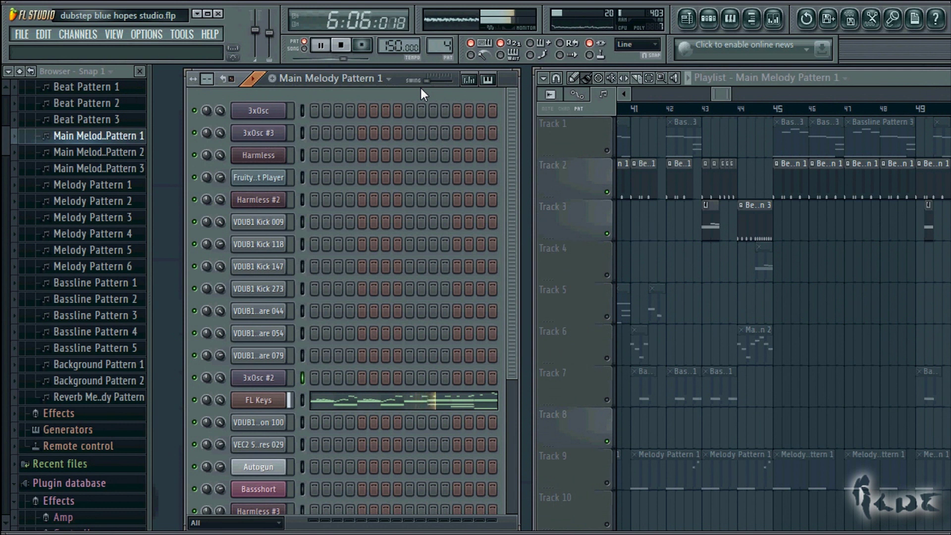
{"action": "left_click", "coordinate": [389, 79]}
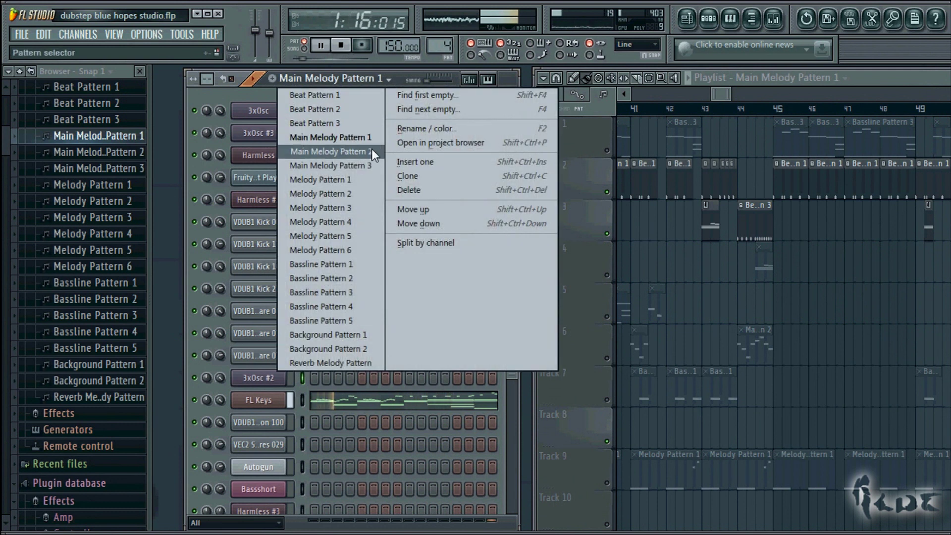
{"action": "left_click", "coordinate": [371, 149]}
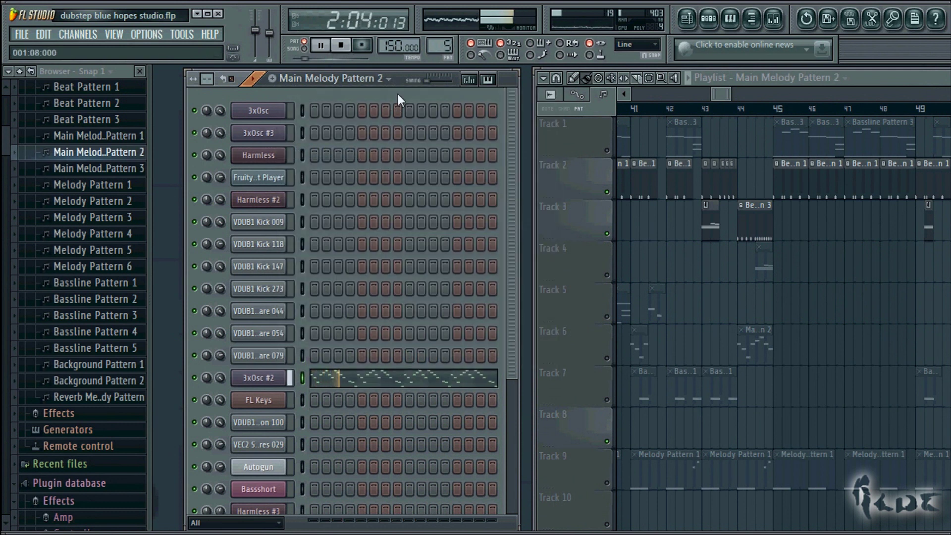
{"action": "left_click", "coordinate": [397, 94]}
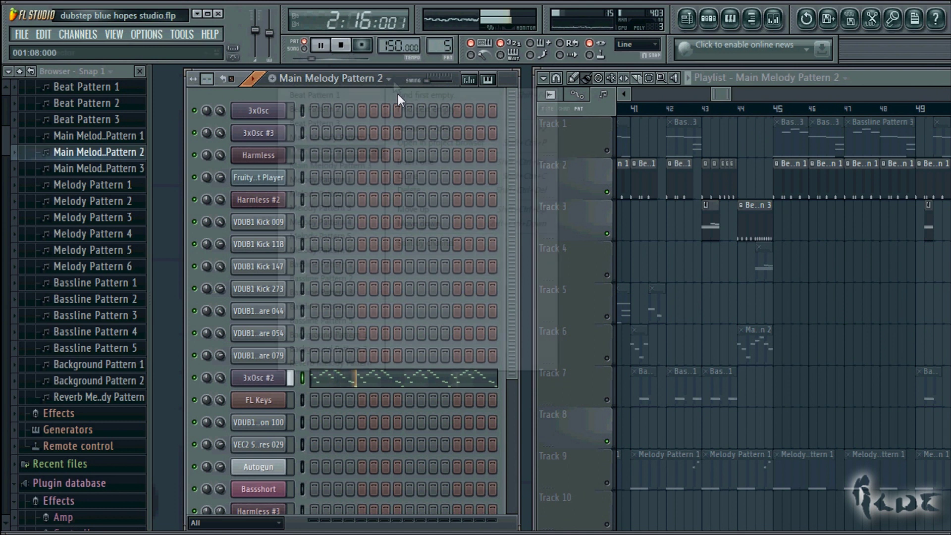
{"action": "left_click", "coordinate": [355, 167]}
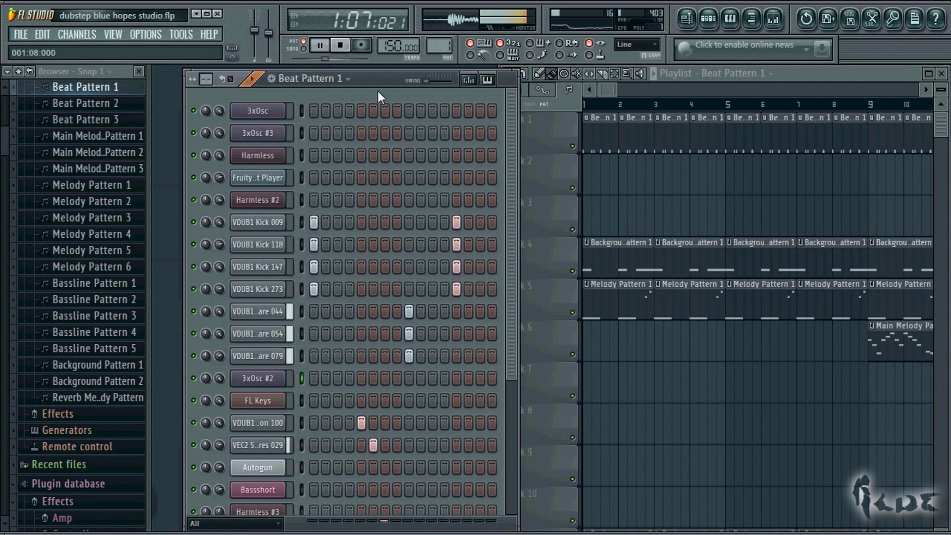
Scroll the pattern selector up to Beat Pattern 3 and bring the Playlist forward
{"action": "scroll", "coordinate": [436, 49], "scroll_direction": "up", "scroll_amount": 1}
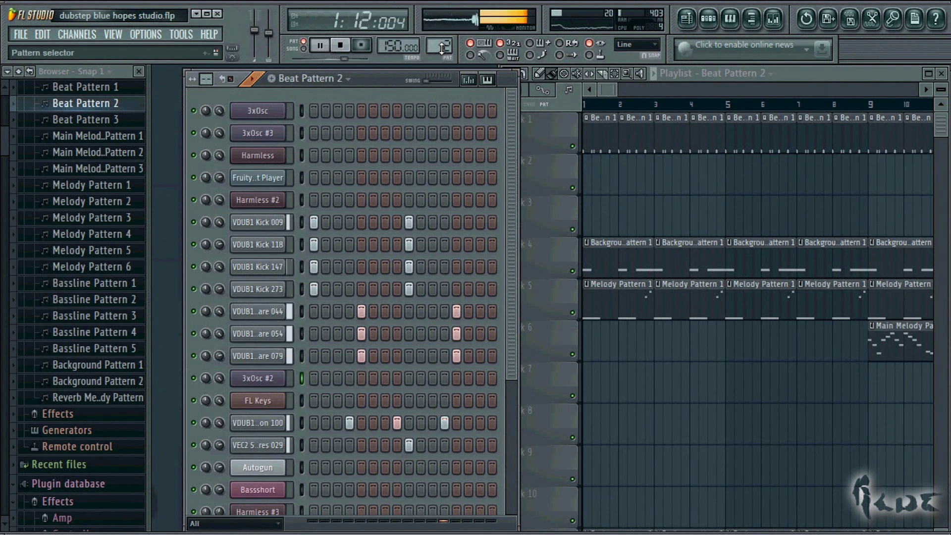
{"action": "scroll", "coordinate": [442, 47], "scroll_direction": "up", "scroll_amount": 1}
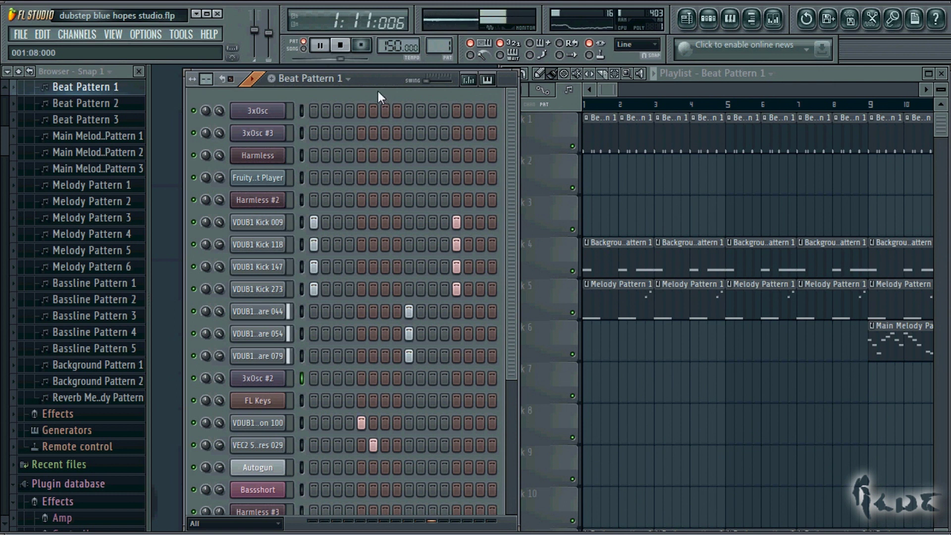
{"action": "scroll", "coordinate": [438, 47], "scroll_direction": "up", "scroll_amount": 1}
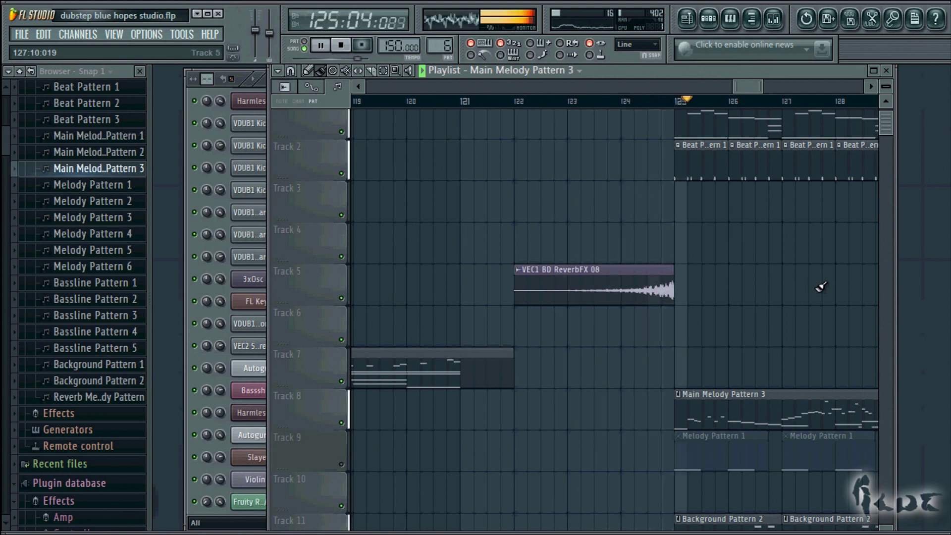
{"action": "left_click_drag", "start_coordinate": [750, 87], "coordinate": [760, 87]}
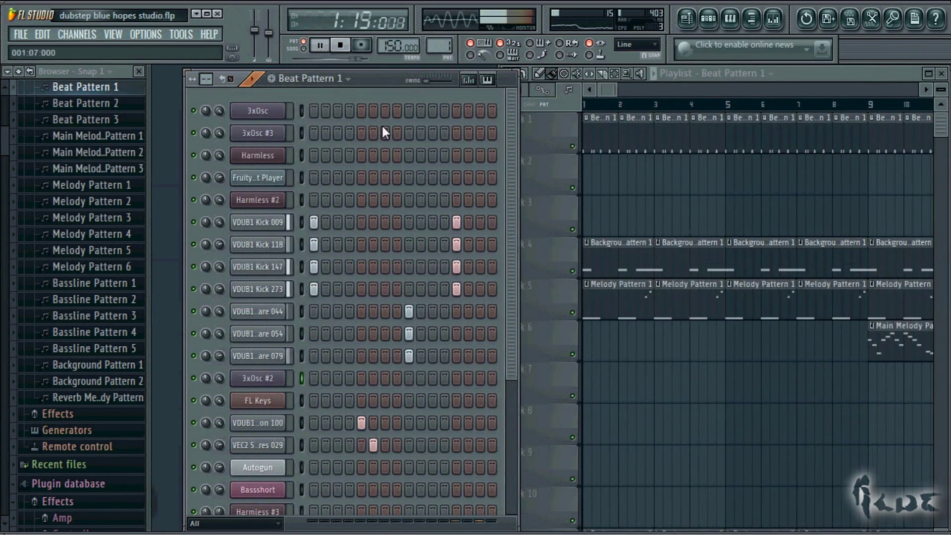
{"action": "mouse_move", "coordinate": [507, 126]}
{"action": "left_mouse_down"}
{"action": "mouse_move", "coordinate": [510, 331]}
{"action": "mouse_move", "coordinate": [515, 111]}
{"action": "left_mouse_up"}
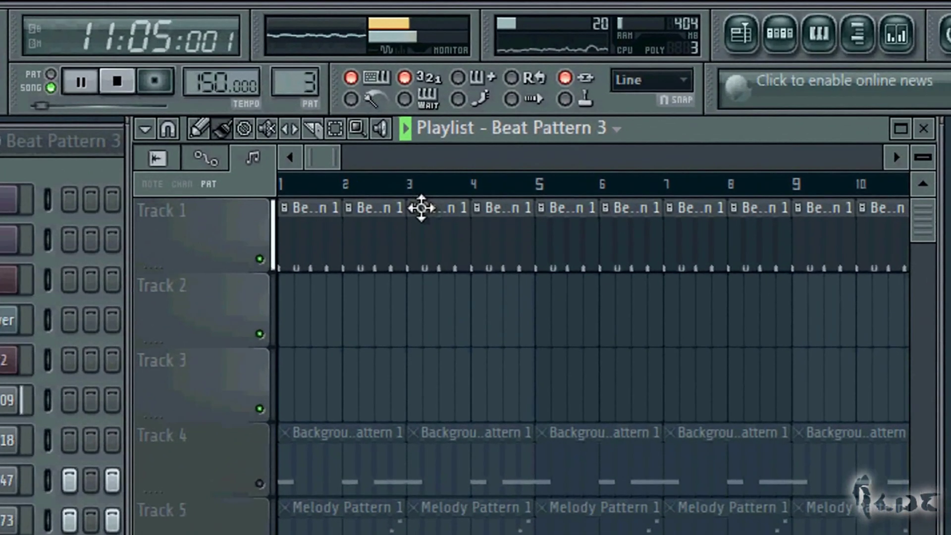
Mute Tracks 2 and 3 in the Playlist and scroll along the song
{"action": "left_click", "coordinate": [259, 334]}
{"action": "left_click", "coordinate": [260, 409]}
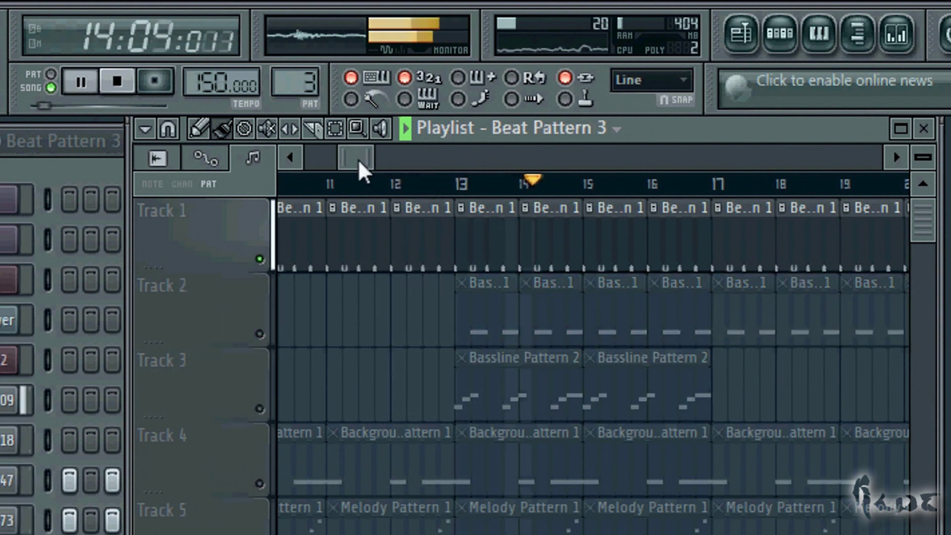
{"action": "left_click_drag", "start_coordinate": [357, 159], "coordinate": [383, 159]}
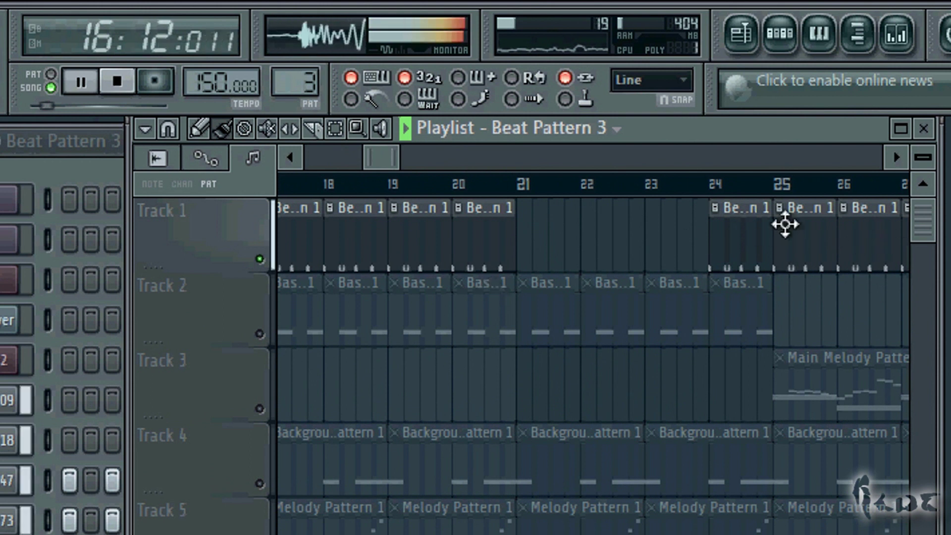
{"action": "left_click_drag", "start_coordinate": [385, 166], "coordinate": [427, 166]}
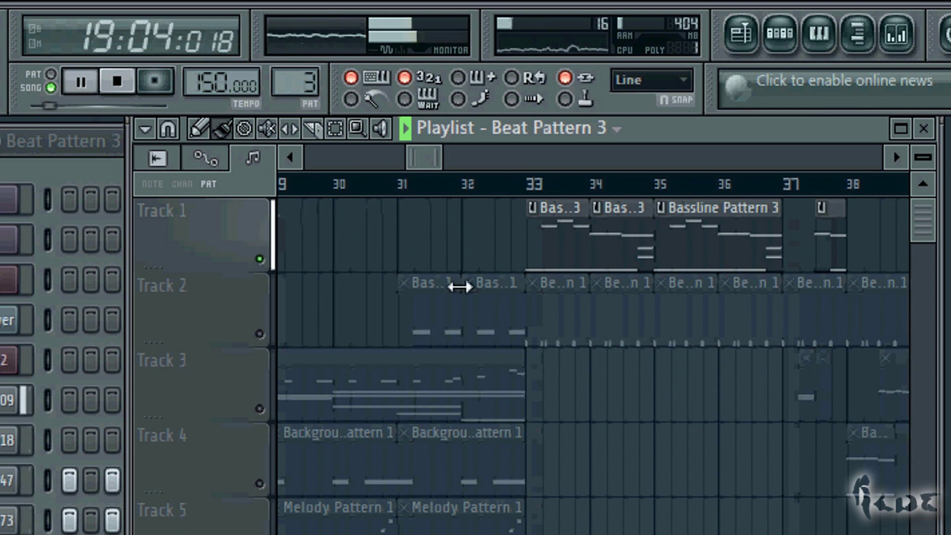
Scroll back up to Track 1 and open the Playlist's pattern source list
{"action": "scroll", "coordinate": [930, 225], "scroll_direction": "down", "scroll_amount": 2}
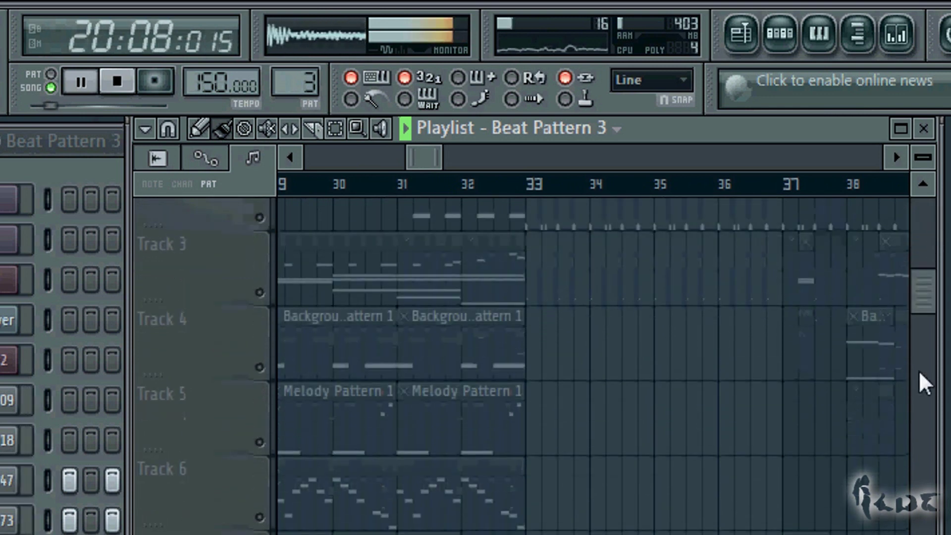
{"action": "scroll", "coordinate": [924, 384], "scroll_direction": "up", "scroll_amount": 3}
{"action": "mouse_move", "coordinate": [436, 158]}
{"action": "left_mouse_down"}
{"action": "mouse_move", "coordinate": [431, 166]}
{"action": "mouse_move", "coordinate": [451, 164]}
{"action": "left_mouse_up"}
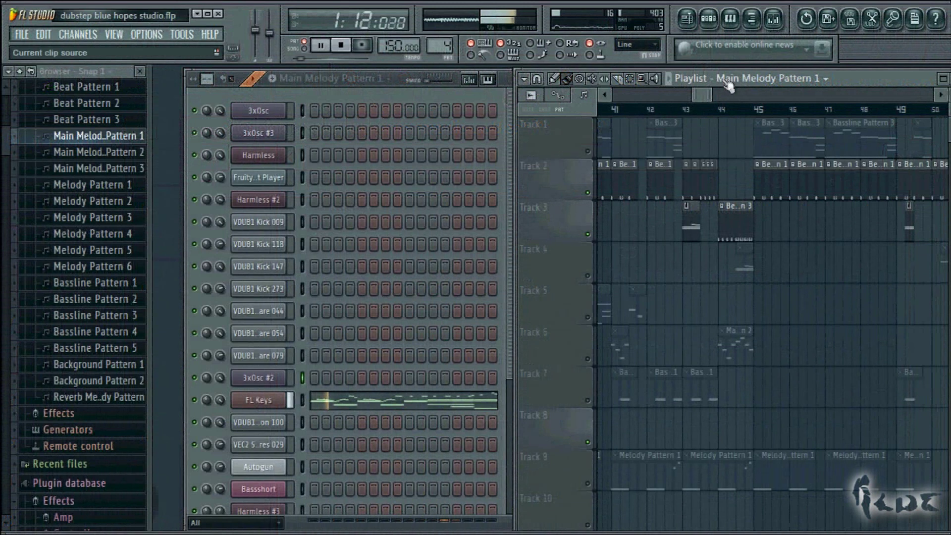
{"action": "left_click", "coordinate": [749, 79]}
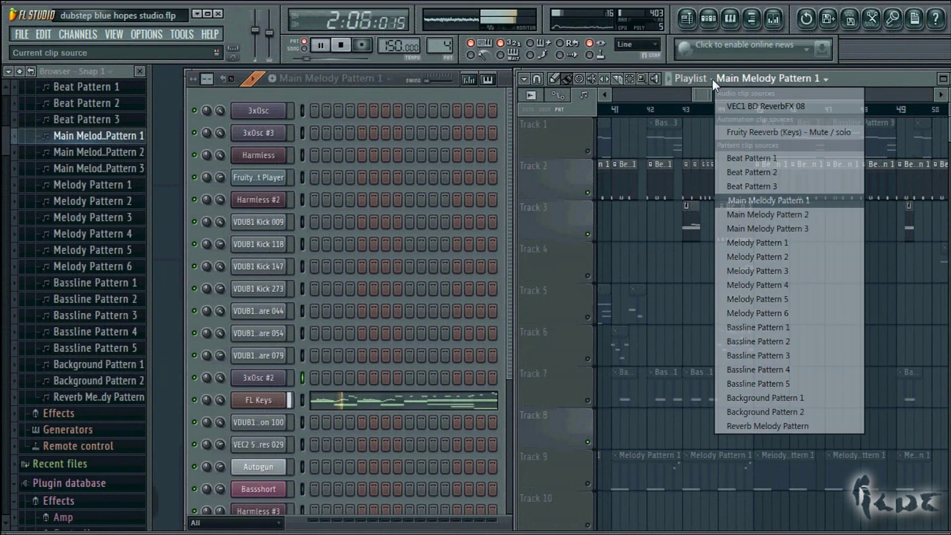
Dismiss the Playlist's pattern list and move the Playlist window further right
{"action": "key", "text": "Escape"}
{"action": "left_click_drag", "start_coordinate": [861, 91], "coordinate": [892, 80]}
{"action": "left_click", "coordinate": [352, 79]}
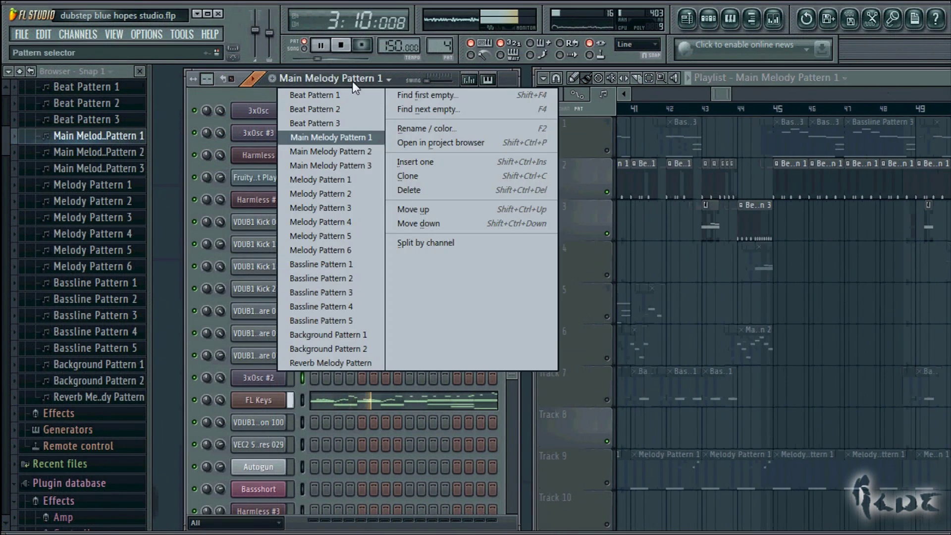
{"action": "left_click", "coordinate": [515, 82]}
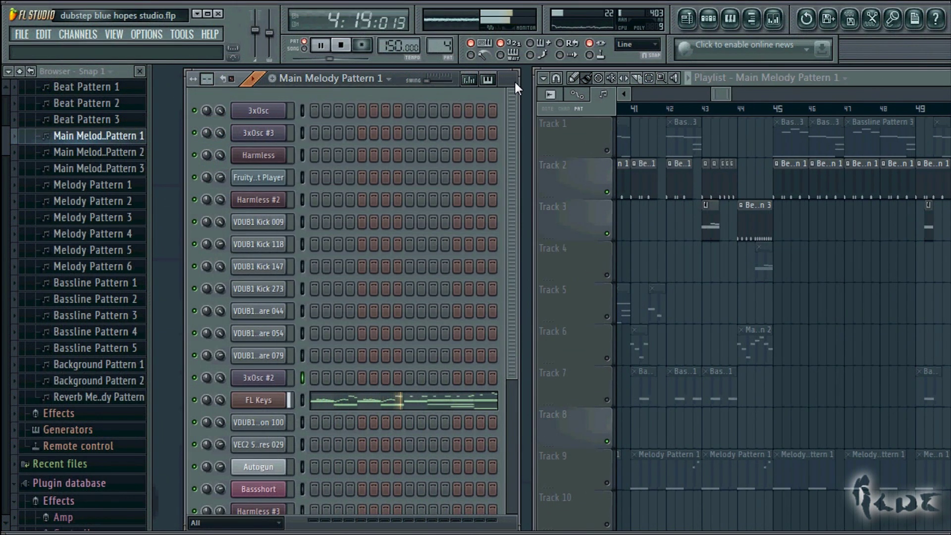
Switch the Channel rack to Main Melody Pattern 2, then Main Melody Pattern 3
{"action": "left_click", "coordinate": [390, 80]}
{"action": "left_click", "coordinate": [372, 150]}
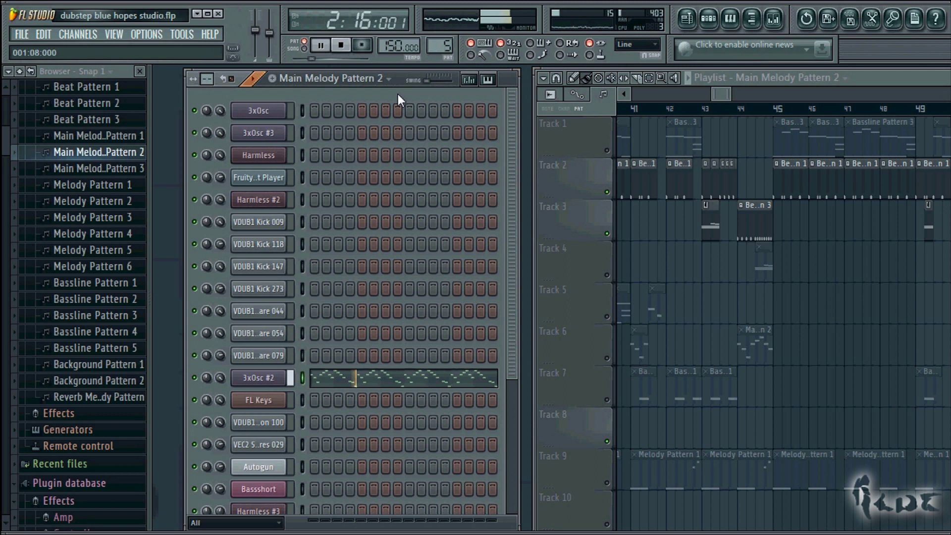
{"action": "left_click", "coordinate": [397, 94]}
{"action": "left_click", "coordinate": [354, 167]}
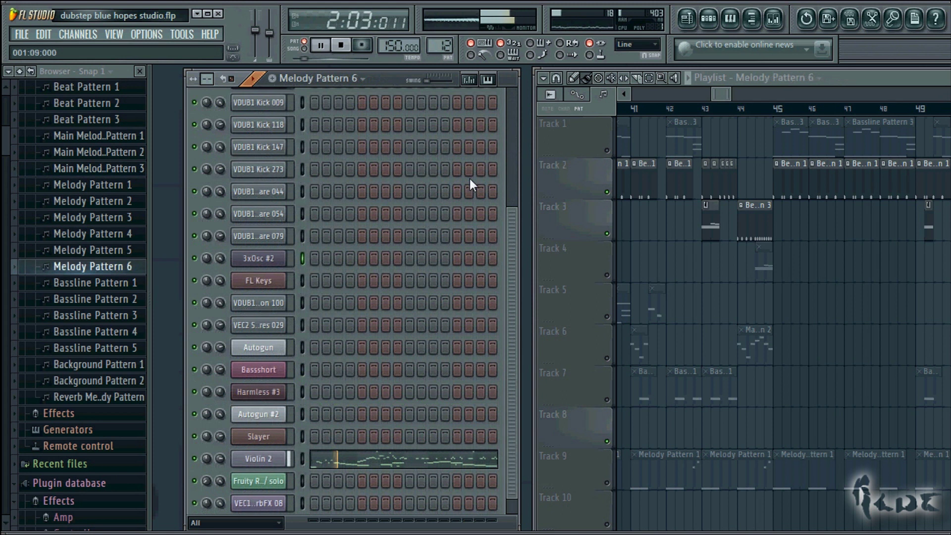
Preview the Strat Soft 1 (3) sample from Packs > Instruments > Guitar > Strat Pos A
{"action": "scroll", "coordinate": [508, 275], "scroll_direction": "down", "scroll_amount": 1}
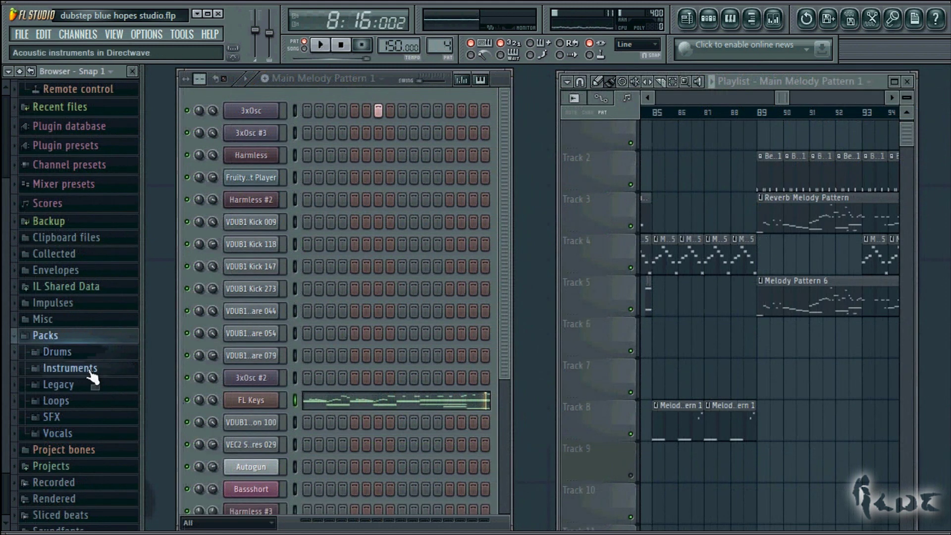
{"action": "left_click", "coordinate": [89, 372]}
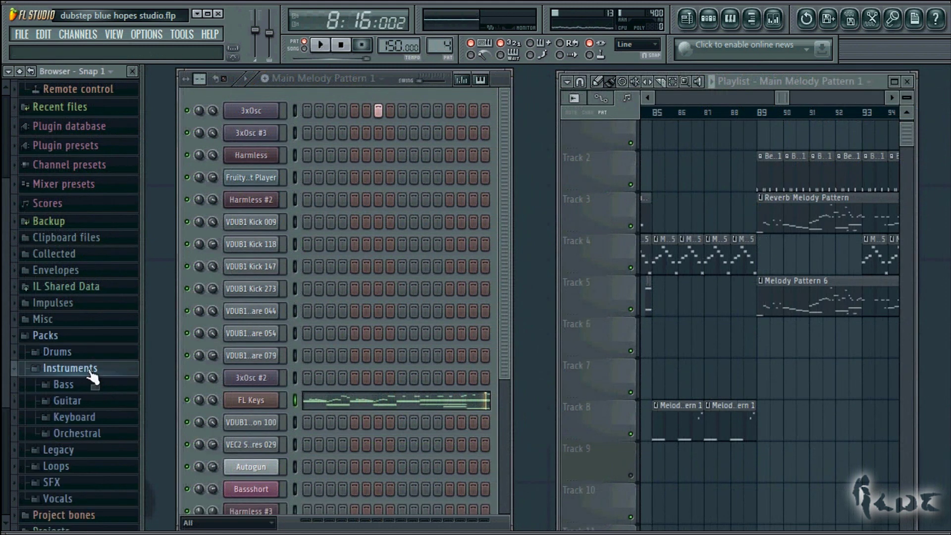
{"action": "left_click", "coordinate": [67, 356]}
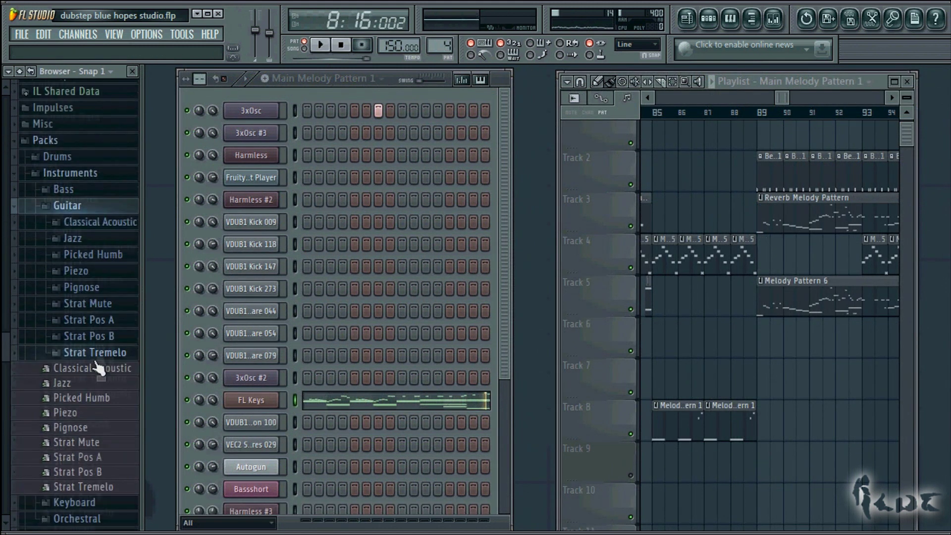
{"action": "left_click", "coordinate": [95, 310]}
{"action": "left_click", "coordinate": [104, 346]}
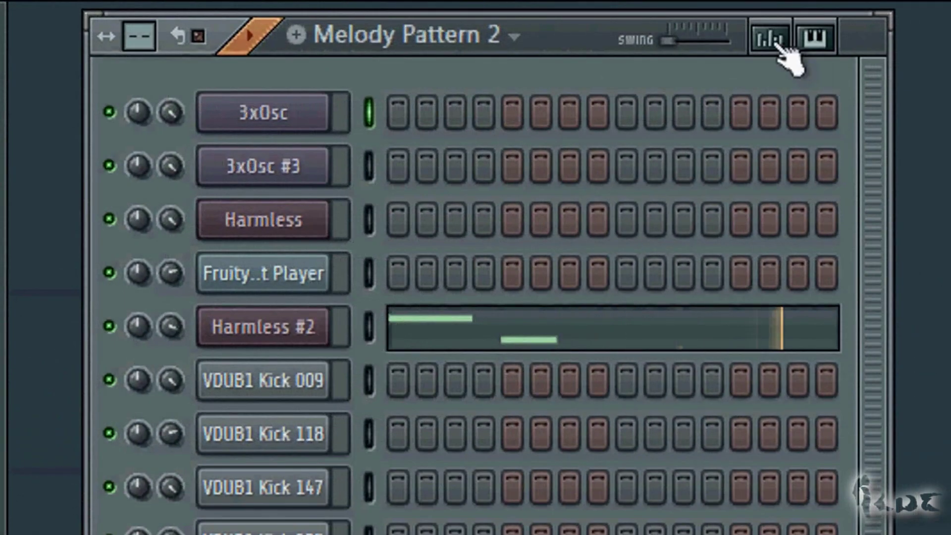
Show the step velocity graph in keyboard view, play the song, and open FL Keys' piano roll
{"action": "left_click", "coordinate": [800, 46]}
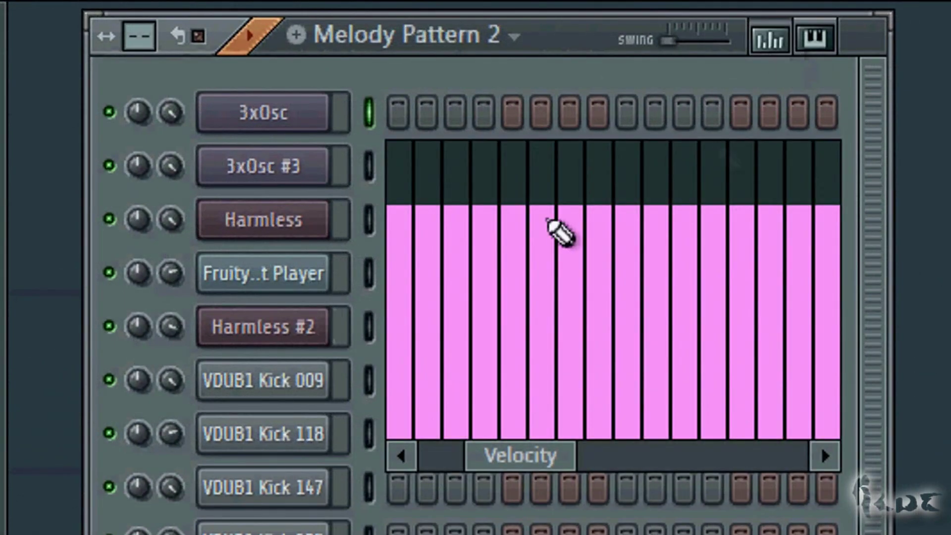
{"action": "left_click", "coordinate": [815, 38]}
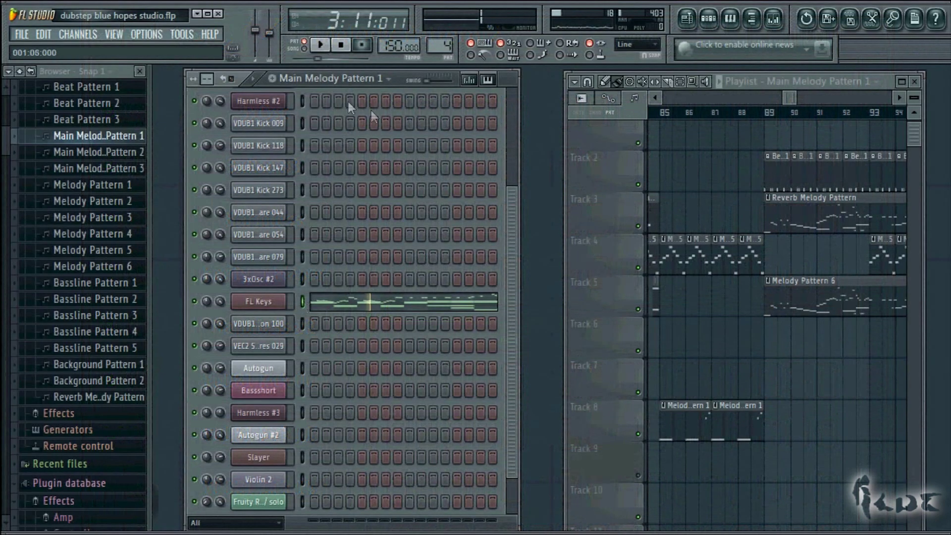
{"action": "left_click", "coordinate": [328, 44]}
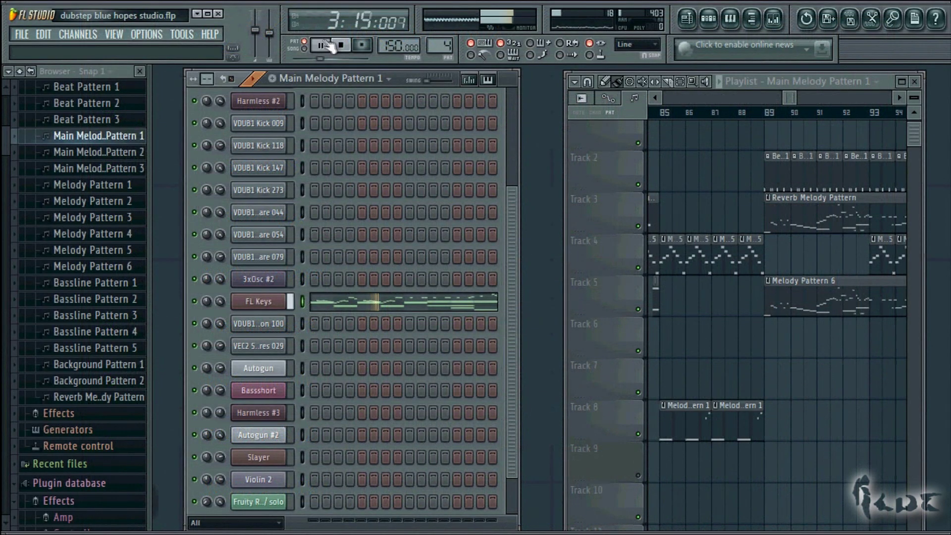
{"action": "left_click", "coordinate": [731, 20]}
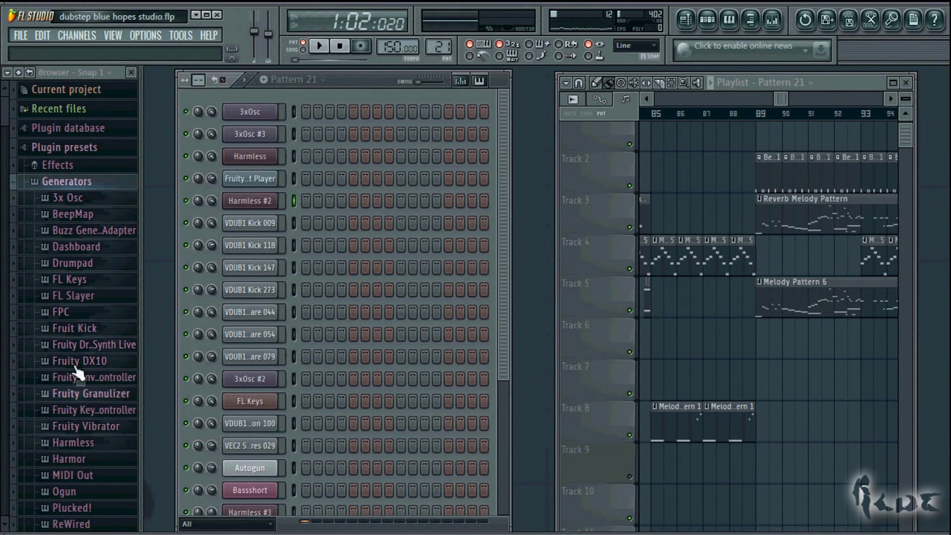
Load the Harmless Atmospheres preset LoFi Sequencing FG as a new channel
{"action": "left_click", "coordinate": [89, 443]}
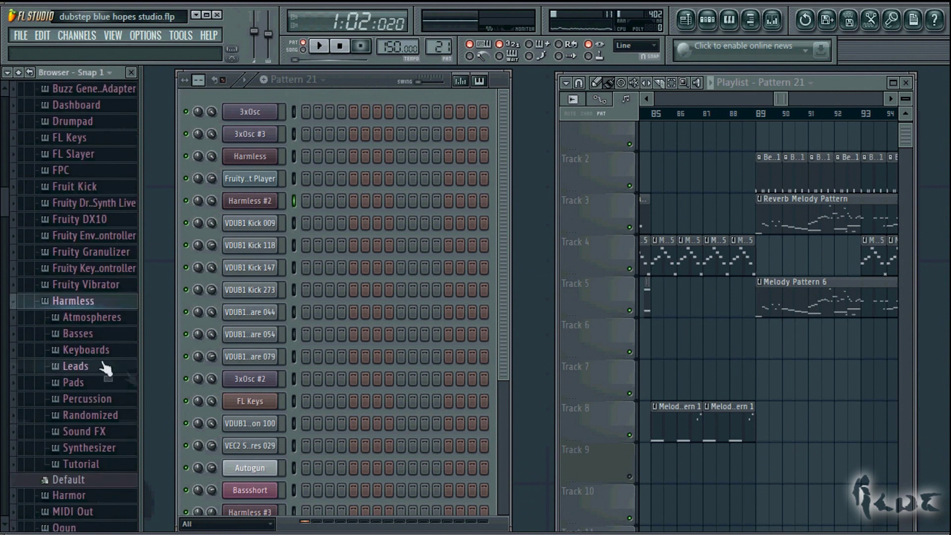
{"action": "left_click", "coordinate": [107, 319]}
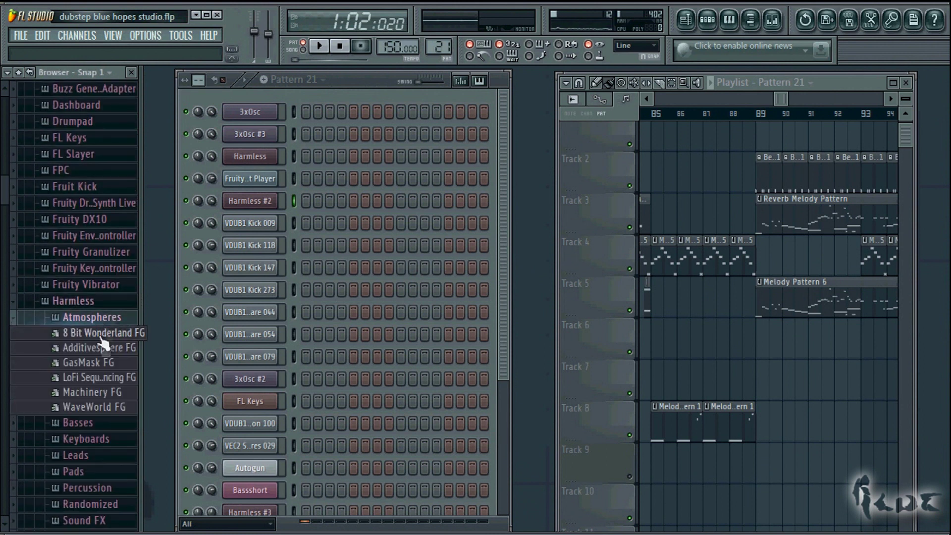
{"action": "left_click", "coordinate": [90, 381]}
{"action": "left_click_drag", "start_coordinate": [210, 270], "coordinate": [287, 91]}
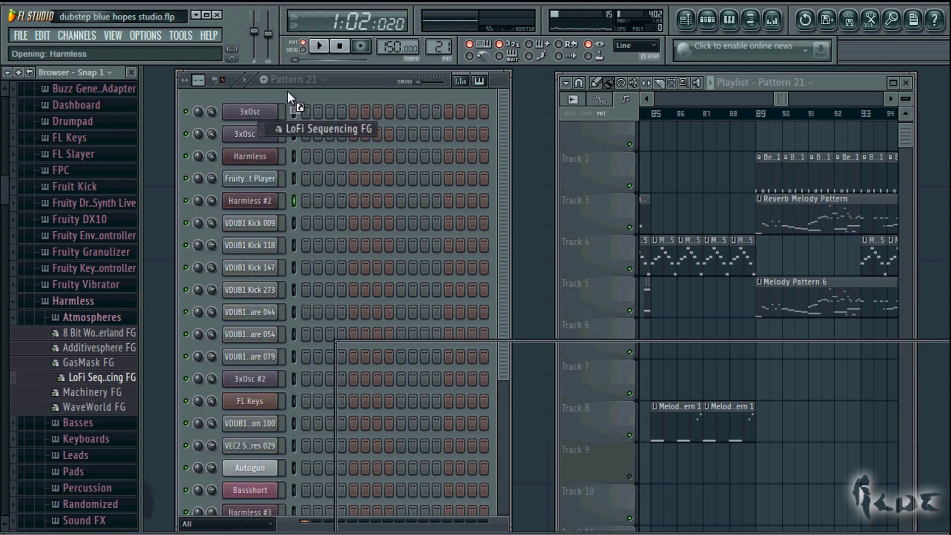
Move the Harmless window aside, play to audition the preset, and pick up Harmor's Analog bass 1
{"action": "left_click_drag", "start_coordinate": [658, 349], "coordinate": [585, 171]}
{"action": "left_click", "coordinate": [305, 119]}
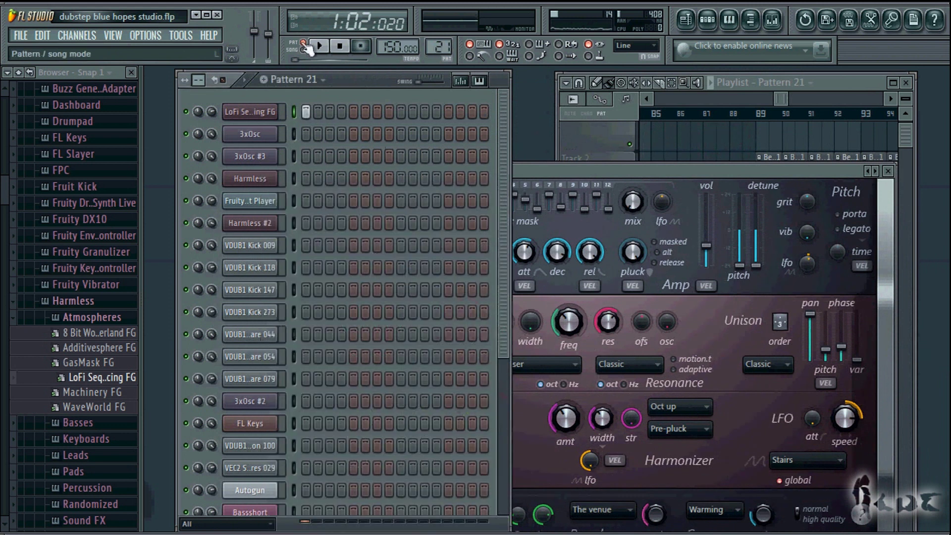
{"action": "left_click", "coordinate": [318, 46]}
{"action": "left_click", "coordinate": [598, 171]}
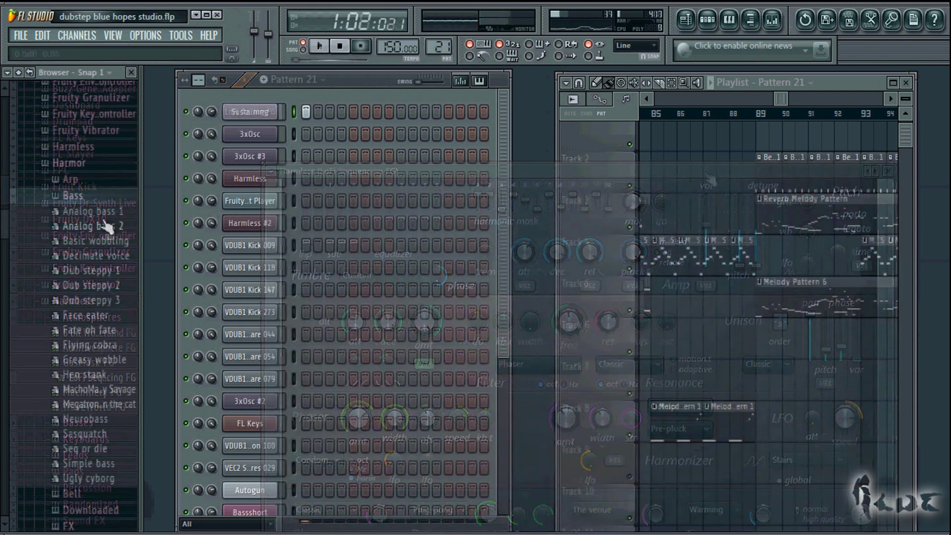
{"action": "left_click_drag", "start_coordinate": [102, 223], "coordinate": [257, 113]}
Load Analog bass 1 as the first channel, switch to Bassline Pattern 3, and open Harmless
{"action": "left_click_drag", "start_coordinate": [286, 142], "coordinate": [292, 132]}
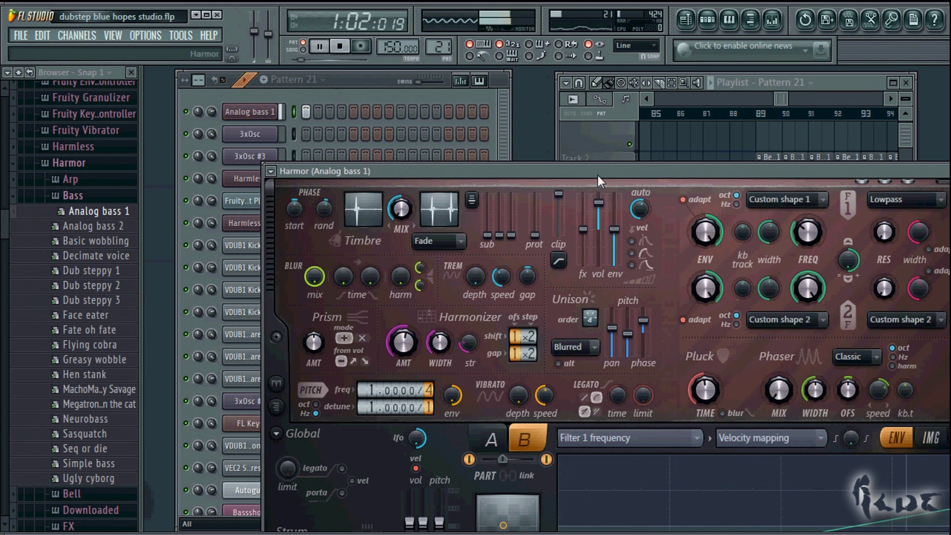
{"action": "left_click_drag", "start_coordinate": [598, 176], "coordinate": [509, 95]}
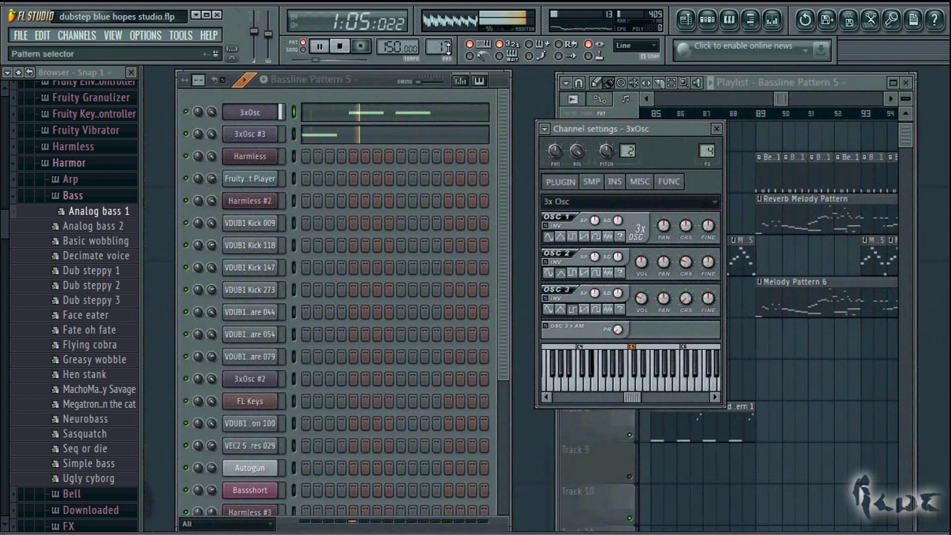
{"action": "key", "text": "KP_Subtract"}
{"action": "key", "text": "KP_Subtract"}
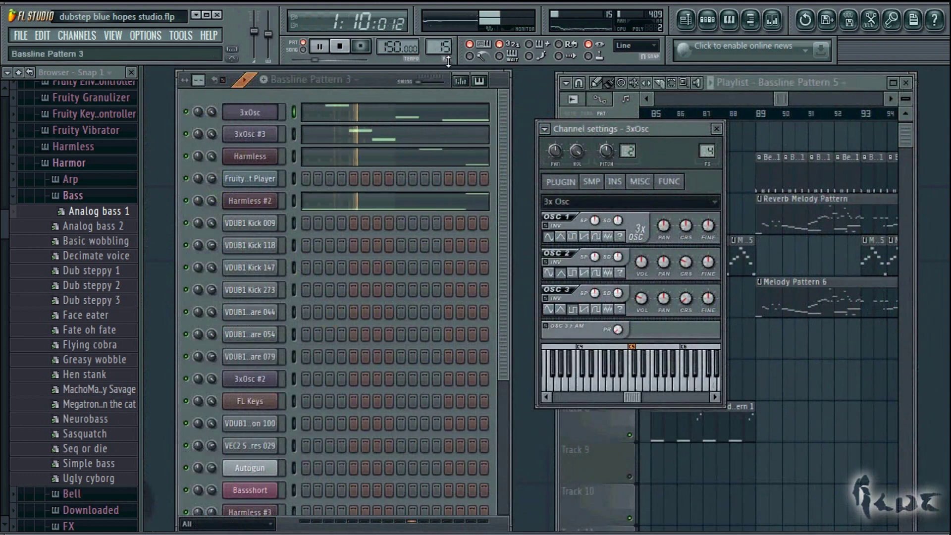
{"action": "left_click", "coordinate": [266, 160]}
{"action": "left_click_drag", "start_coordinate": [385, 203], "coordinate": [439, 85]}
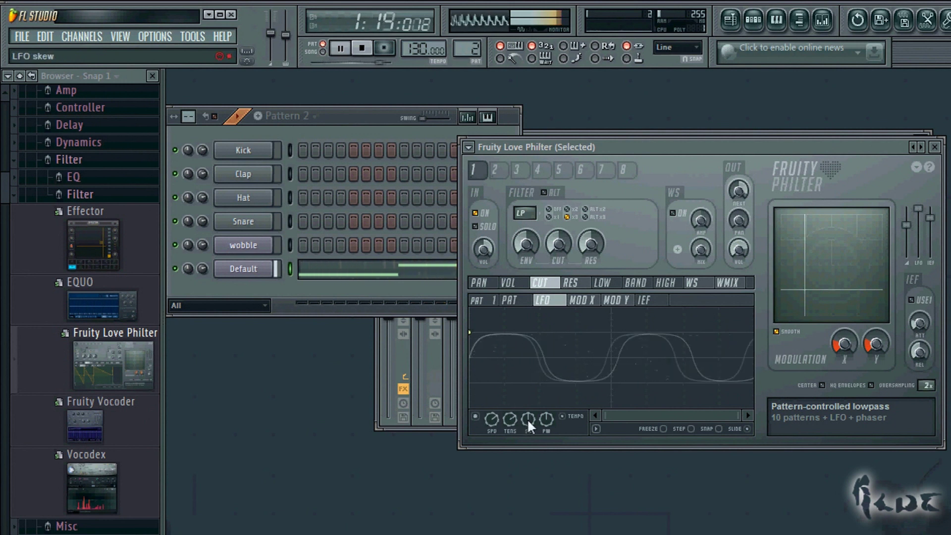
Set the Love Philter cutoff LFO skew to 28% and open Massive's about panel
{"action": "left_click_drag", "start_coordinate": [528, 418], "coordinate": [522, 259]}
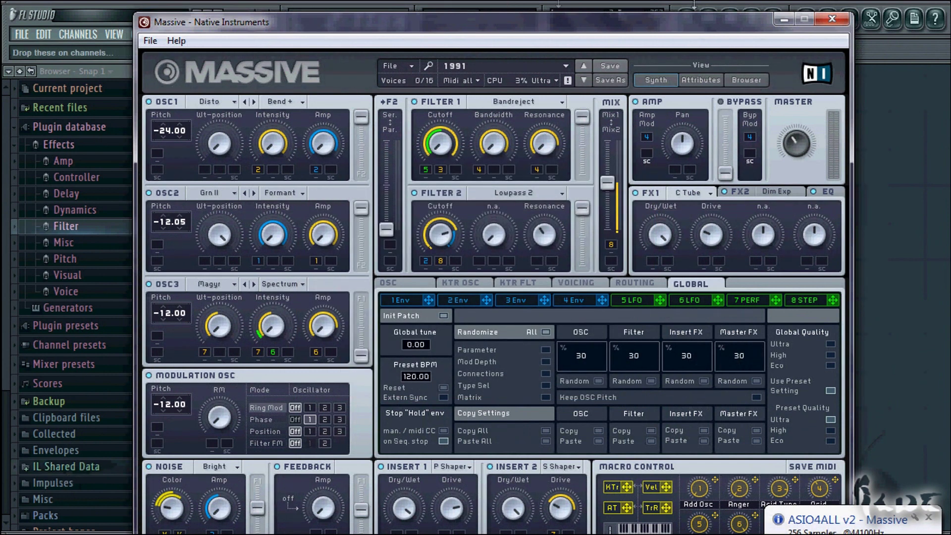
{"action": "left_click_drag", "start_coordinate": [696, 18], "coordinate": [695, 1]}
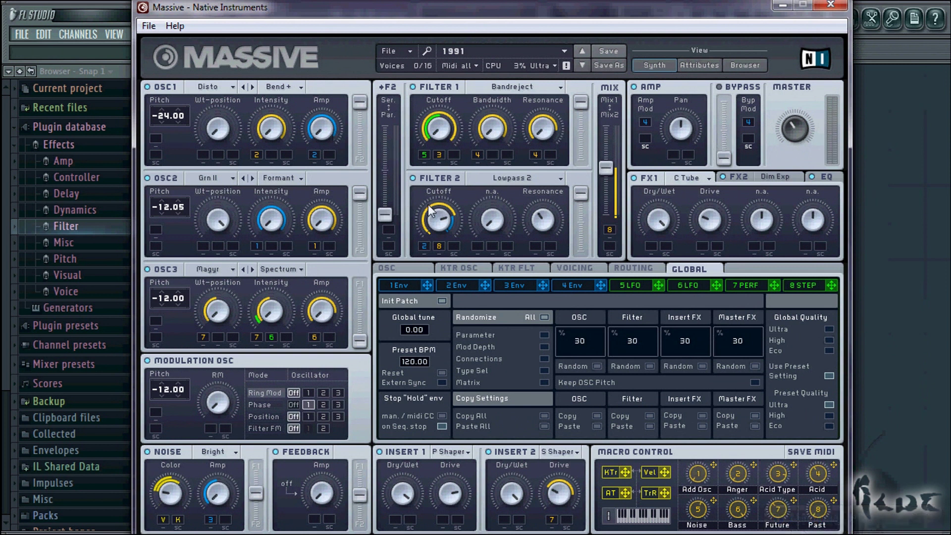
{"action": "left_click", "coordinate": [819, 61]}
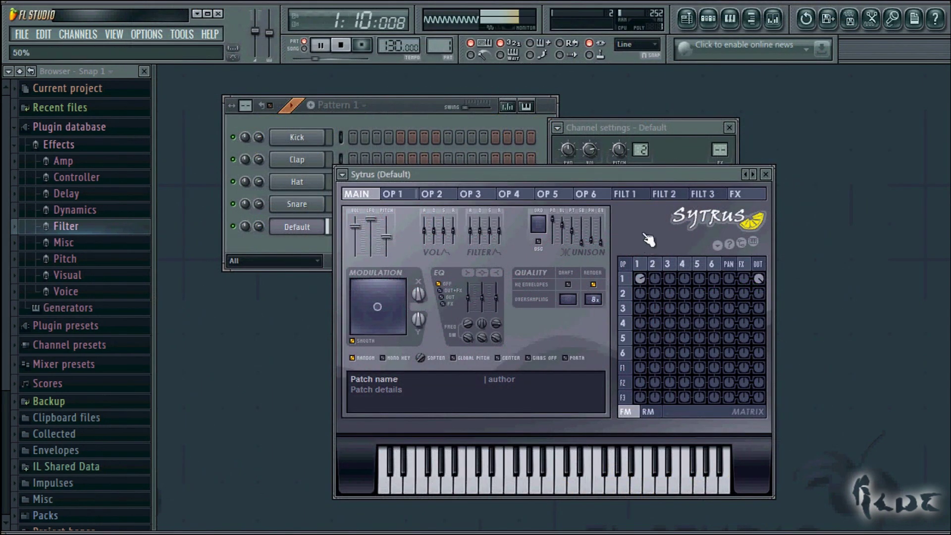
Raise Sytrus operator 1 feedback to 8% and enable Love Philter's cutoff LFO
{"action": "left_click_drag", "start_coordinate": [673, 284], "coordinate": [675, 276]}
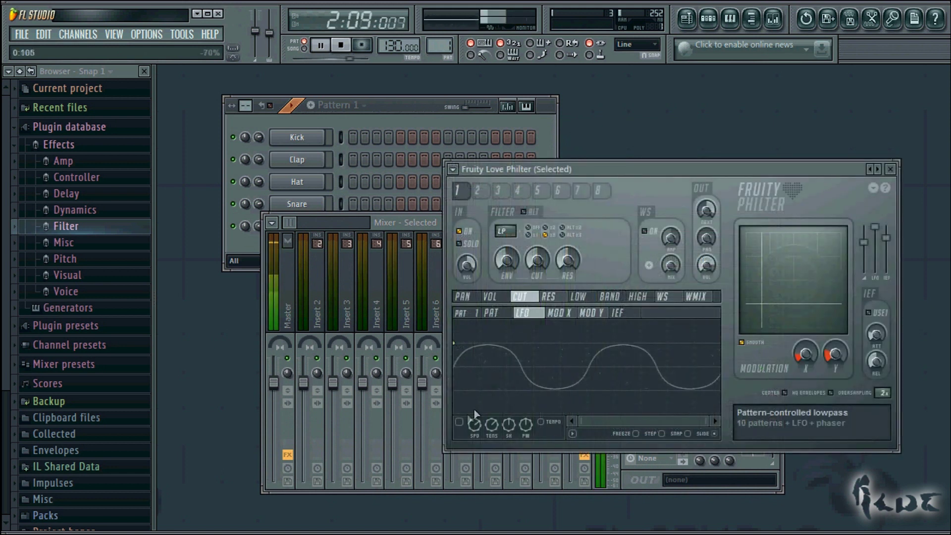
{"action": "left_click", "coordinate": [460, 422]}
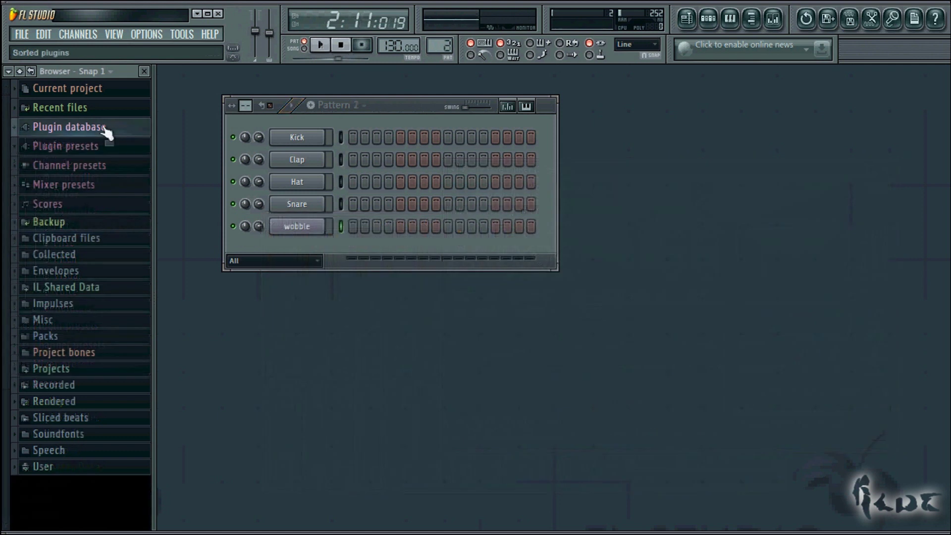
Drag Sytrus from Plugin database > Generators > Synthesizer > FM into the channel rack
{"action": "left_click", "coordinate": [104, 130]}
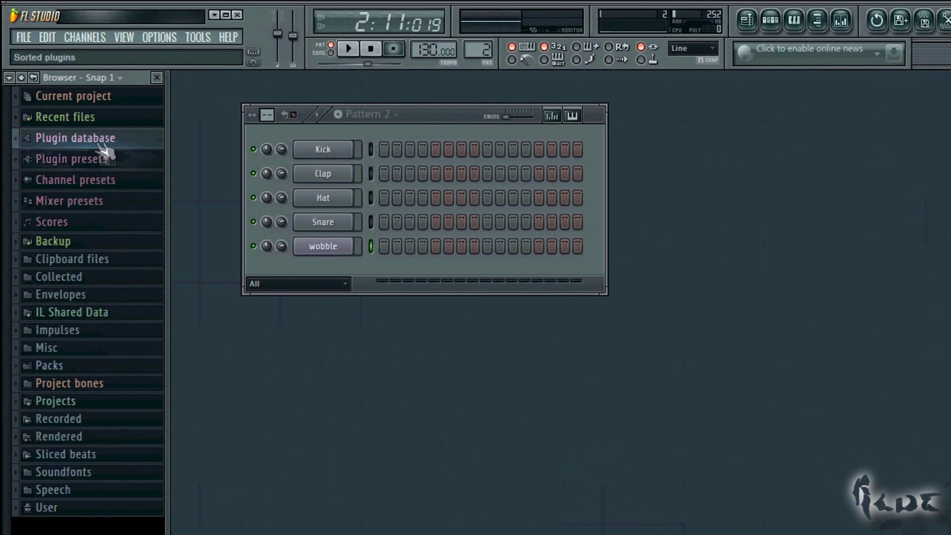
{"action": "left_click", "coordinate": [114, 141]}
{"action": "left_click", "coordinate": [110, 158]}
{"action": "left_click", "coordinate": [111, 139]}
{"action": "left_click", "coordinate": [115, 143]}
{"action": "left_click", "coordinate": [103, 178]}
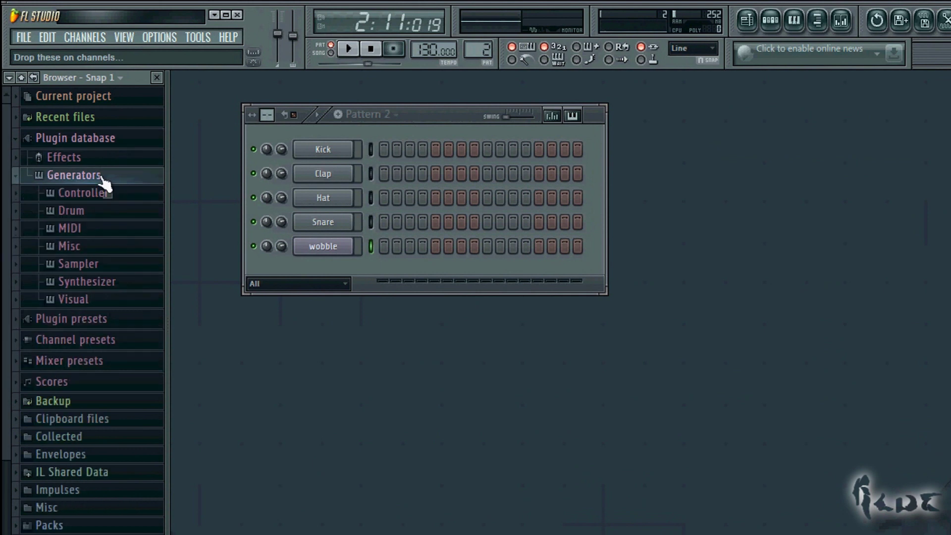
{"action": "left_click", "coordinate": [99, 281]}
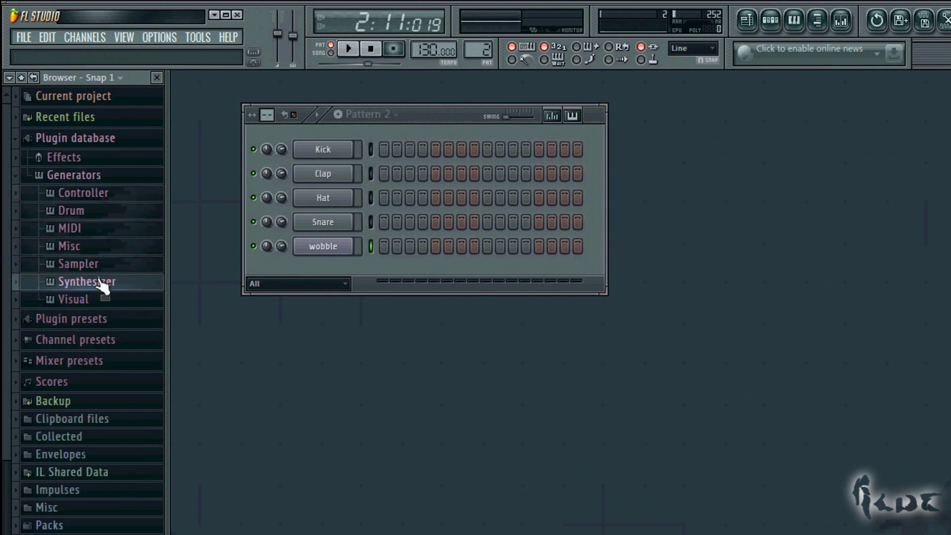
{"action": "left_click", "coordinate": [101, 320]}
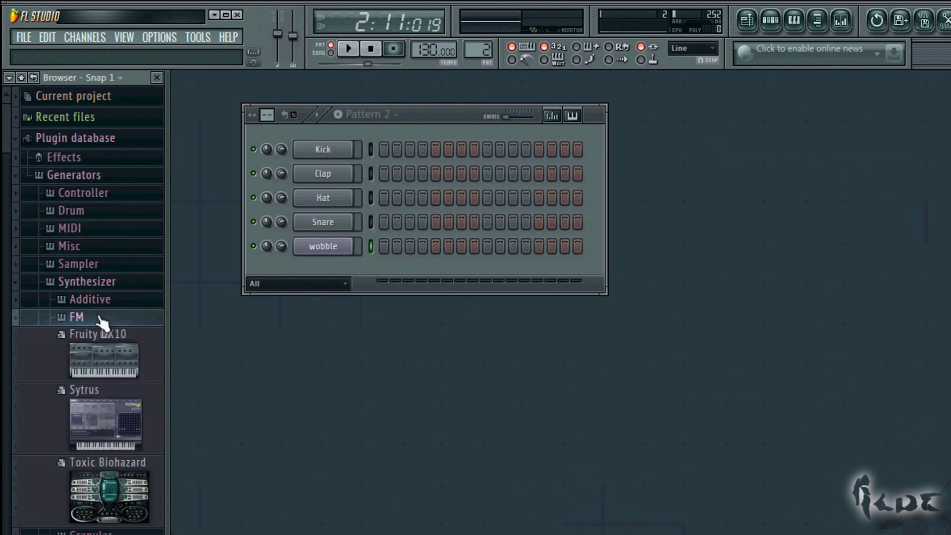
{"action": "left_click_drag", "start_coordinate": [104, 427], "coordinate": [333, 275]}
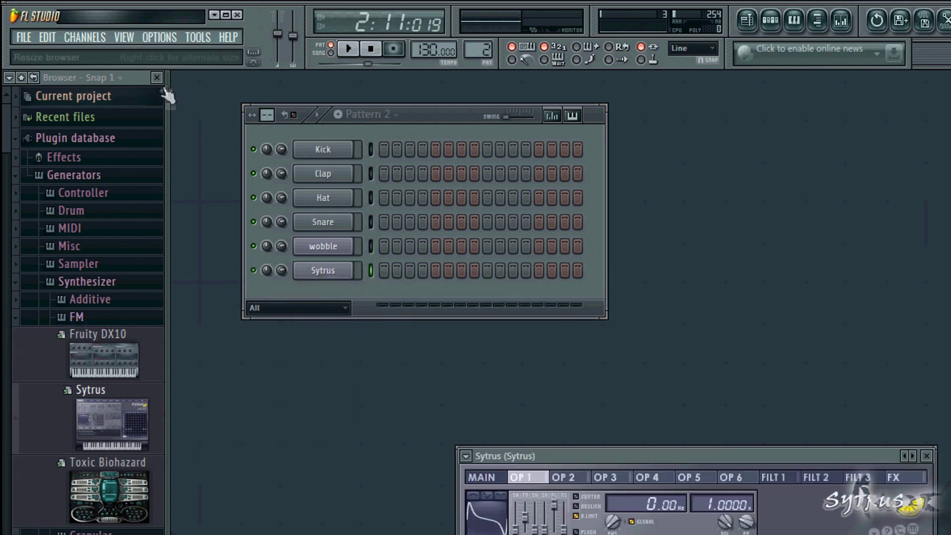
{"action": "left_click_drag", "start_coordinate": [629, 453], "coordinate": [656, 147]}
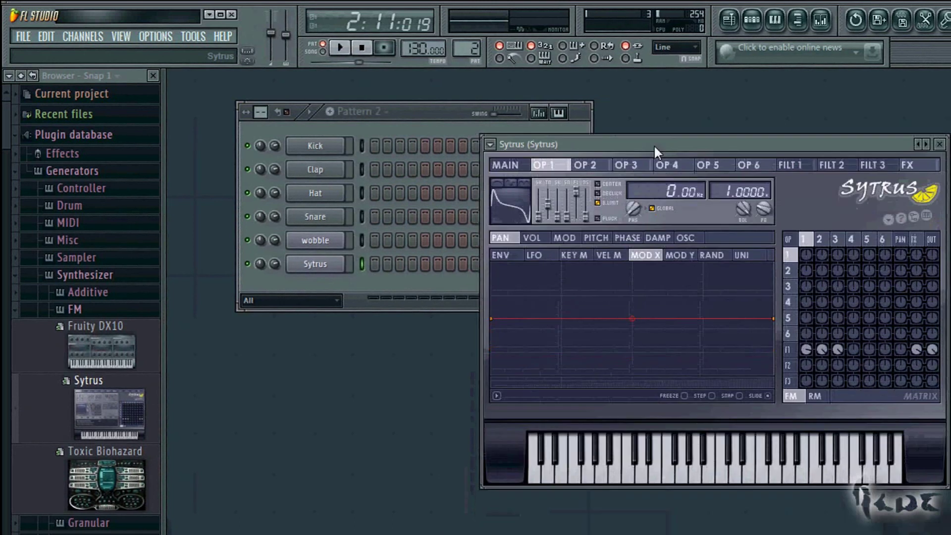
Load the Sytrus Default preset and place a long D#3 note in its piano roll
{"action": "left_click", "coordinate": [502, 285]}
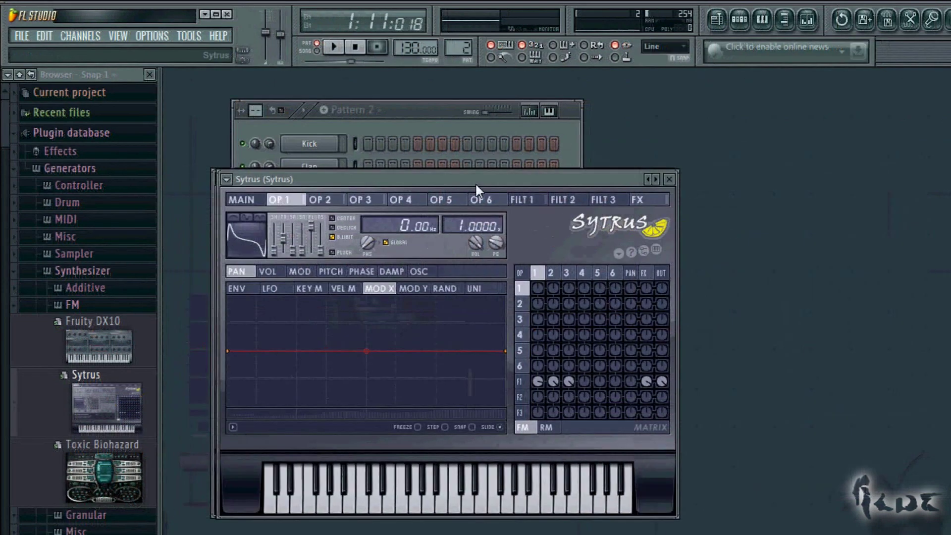
{"action": "left_click_drag", "start_coordinate": [474, 182], "coordinate": [652, 192]}
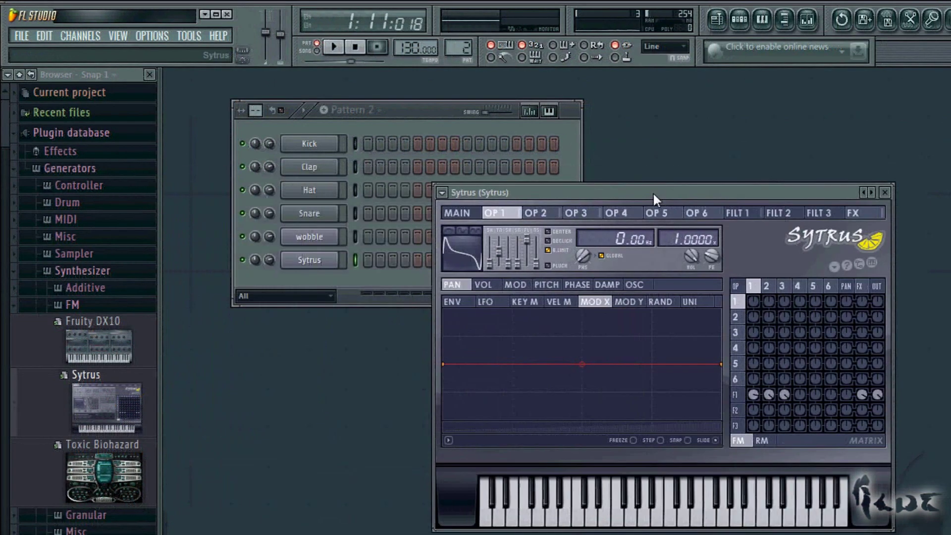
{"action": "left_click", "coordinate": [444, 194]}
{"action": "mouse_move", "coordinate": [465, 236]}
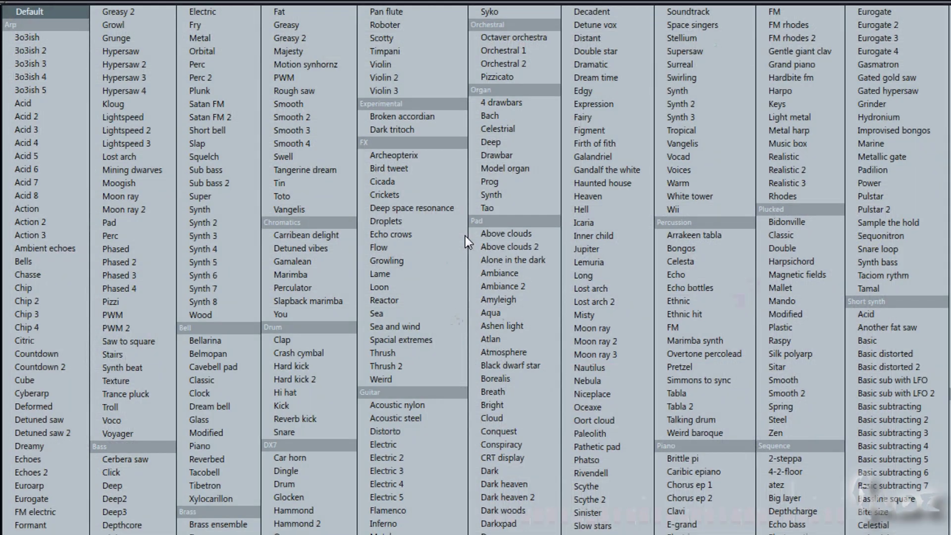
{"action": "left_click", "coordinate": [66, 13]}
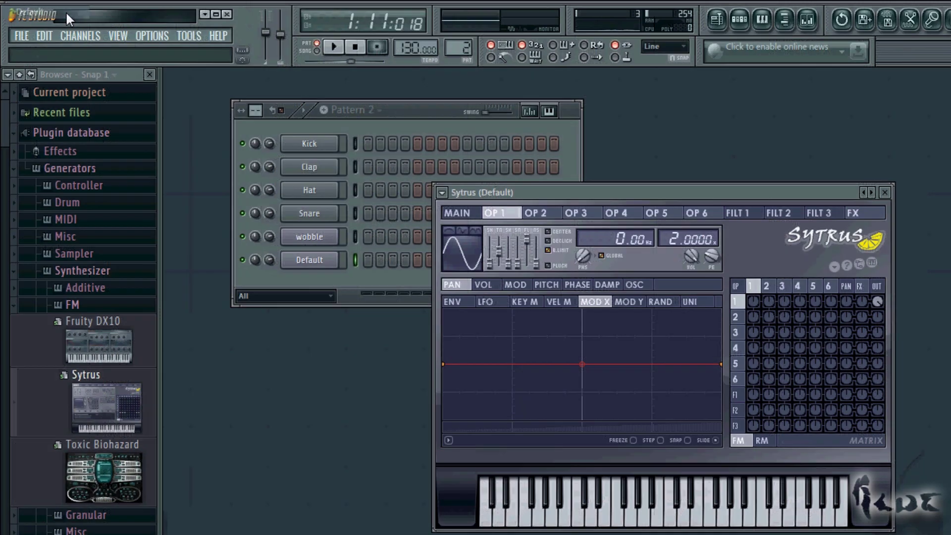
{"action": "left_click", "coordinate": [421, 112]}
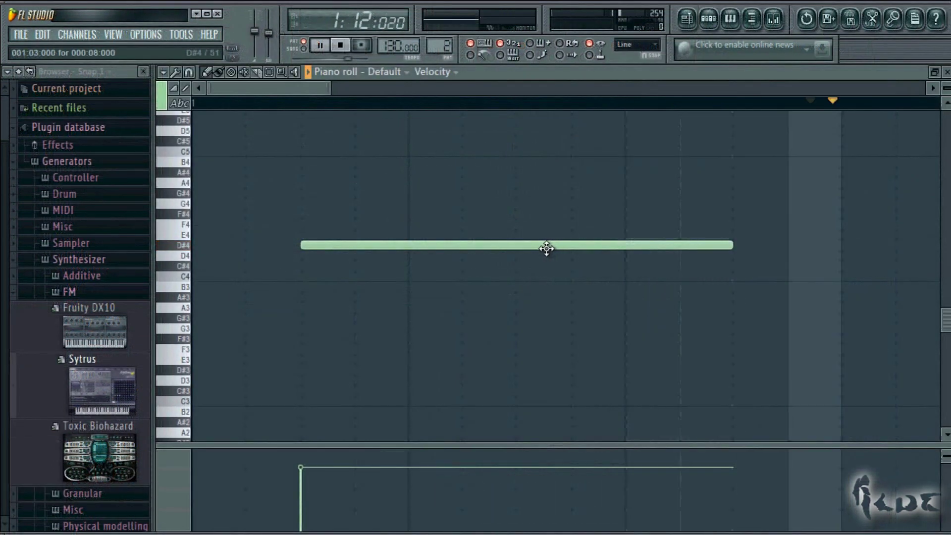
{"action": "left_click_drag", "start_coordinate": [547, 248], "coordinate": [442, 367]}
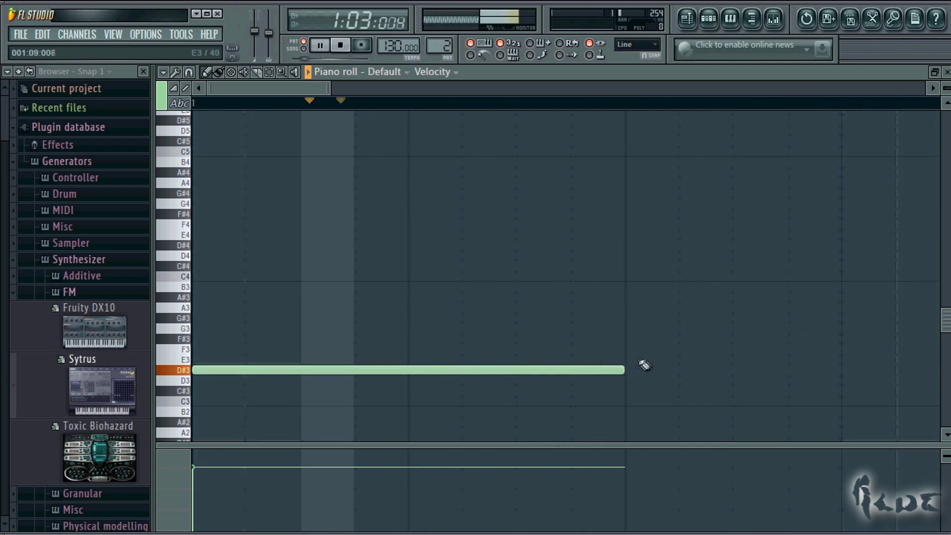
Add a second long note after the first and raise its pitch
{"action": "left_click", "coordinate": [659, 360]}
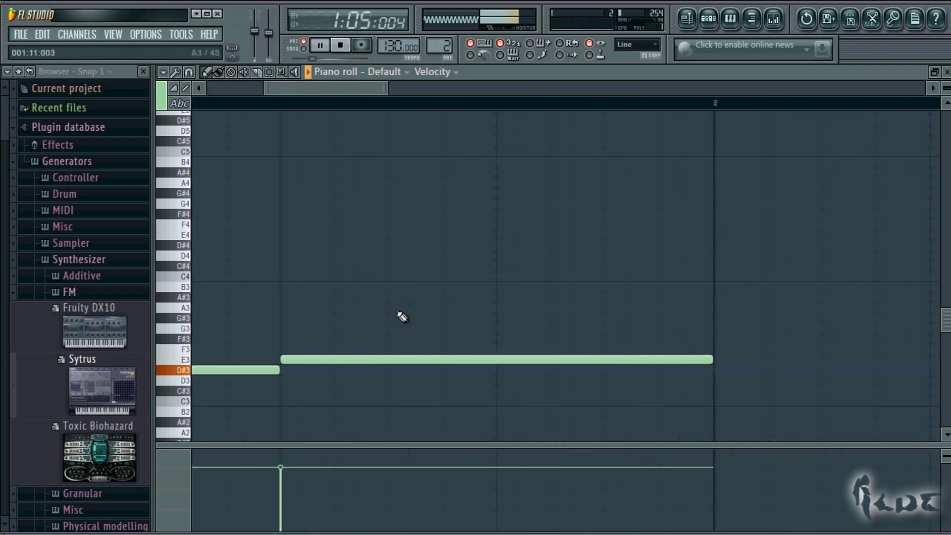
{"action": "left_click_drag", "start_coordinate": [403, 356], "coordinate": [416, 325]}
{"action": "left_click_drag", "start_coordinate": [512, 127], "coordinate": [439, 131]}
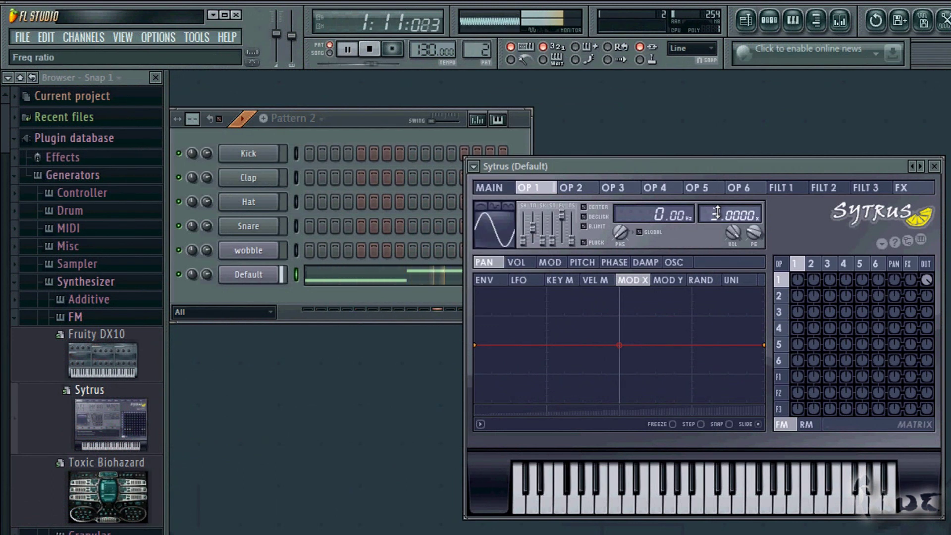
Set Sytrus operator frequency ratios (OP2 at 5, OP3 at 8) and lower the first note to A#2
{"action": "left_click", "coordinate": [575, 187]}
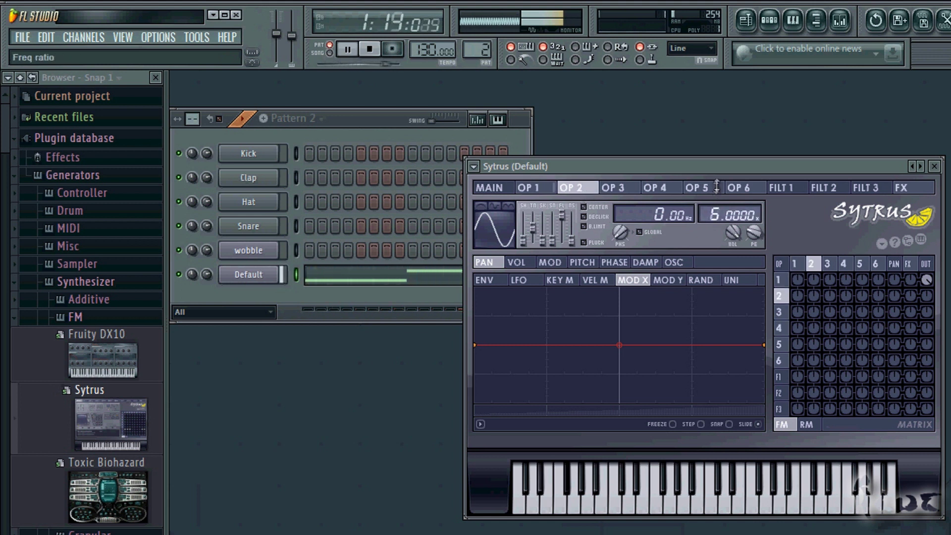
{"action": "left_click", "coordinate": [615, 187]}
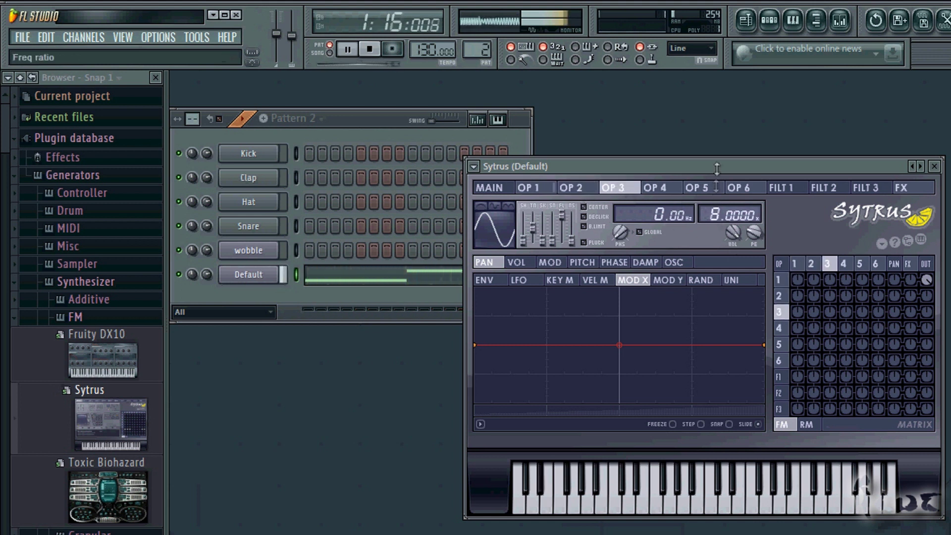
{"action": "left_click", "coordinate": [673, 195]}
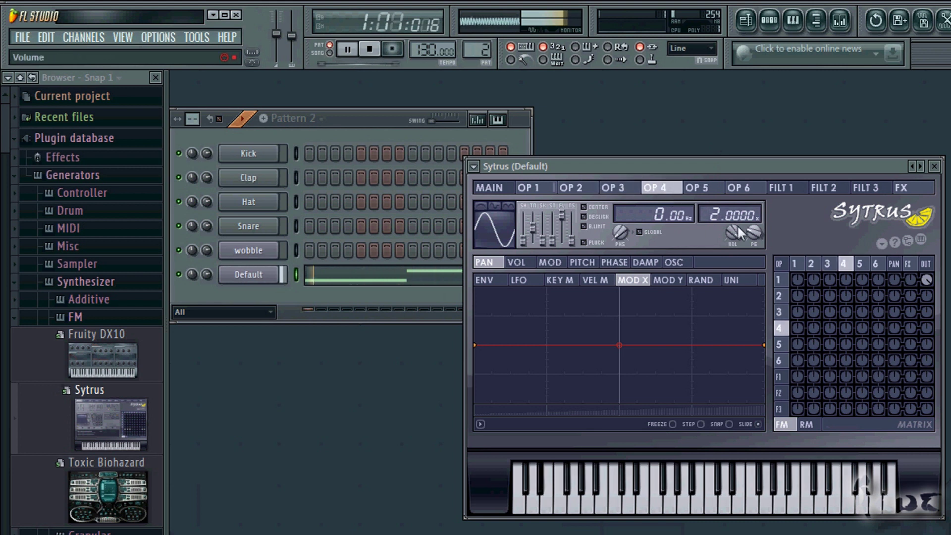
{"action": "left_click", "coordinate": [793, 20]}
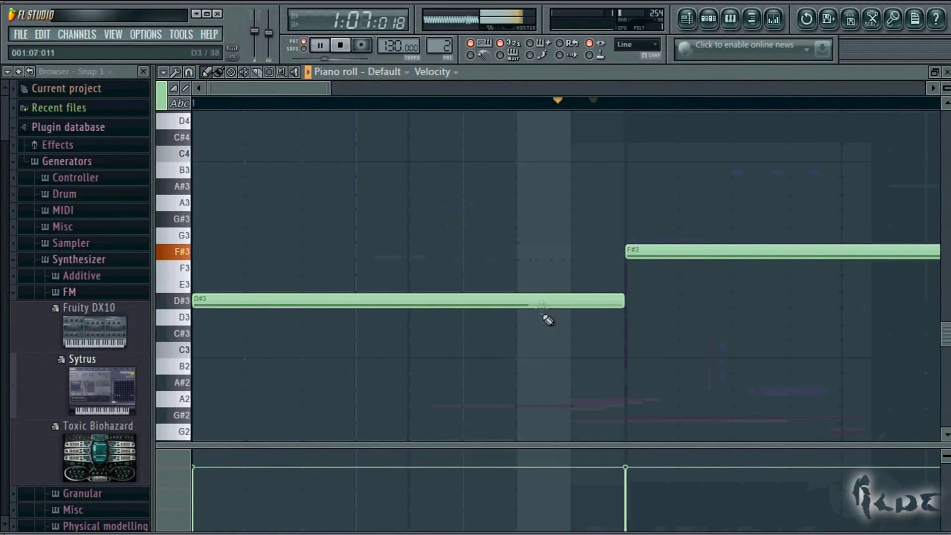
{"action": "left_click_drag", "start_coordinate": [548, 319], "coordinate": [537, 404]}
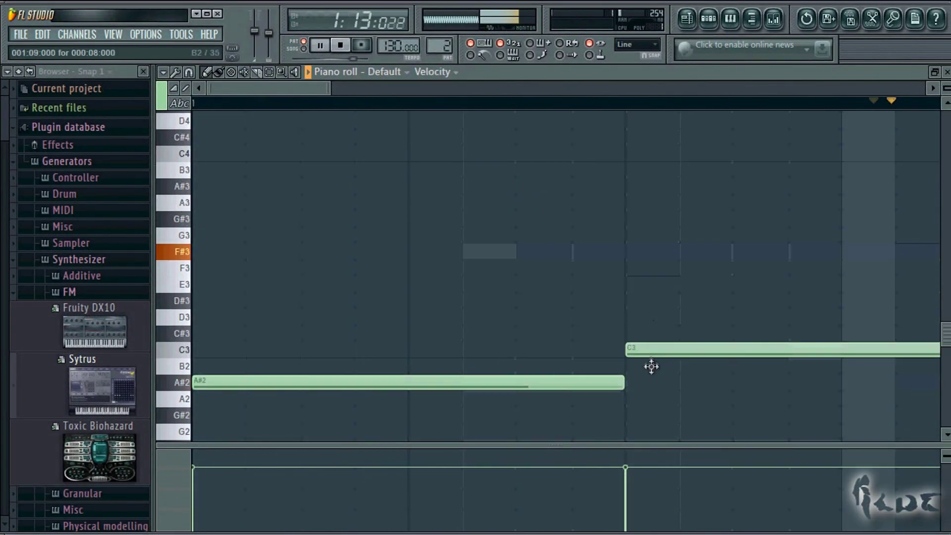
Lower the notes to G#2 and B2, and add OP1 feedback plus OP2–OP4 modulation of OP1
{"action": "left_click_drag", "start_coordinate": [651, 367], "coordinate": [648, 373]}
{"action": "left_click_drag", "start_coordinate": [569, 384], "coordinate": [567, 418]}
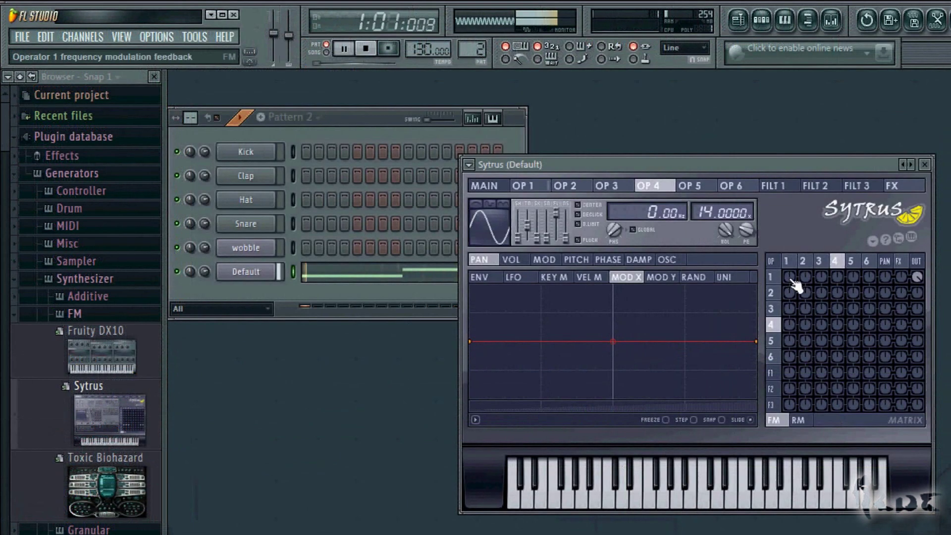
{"action": "left_click_drag", "start_coordinate": [795, 285], "coordinate": [795, 275]}
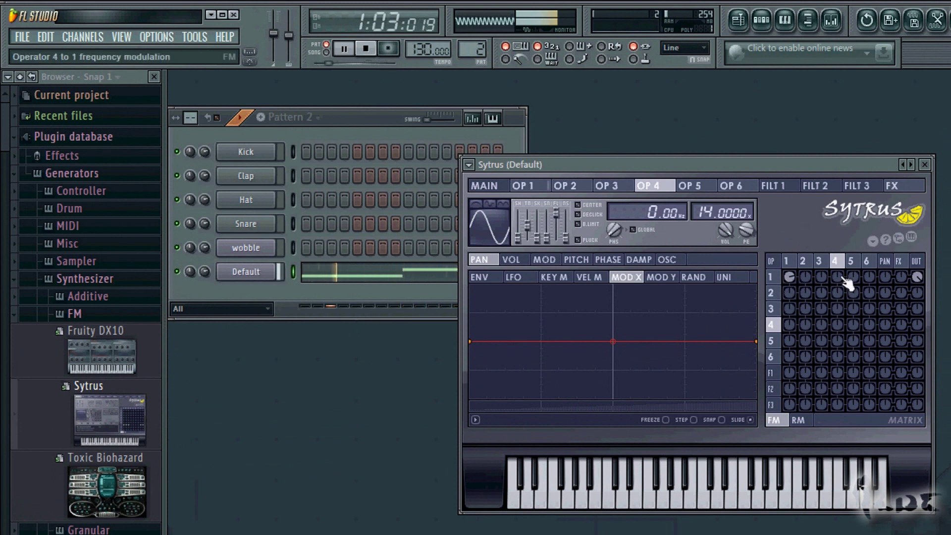
{"action": "left_click_drag", "start_coordinate": [813, 281], "coordinate": [820, 237]}
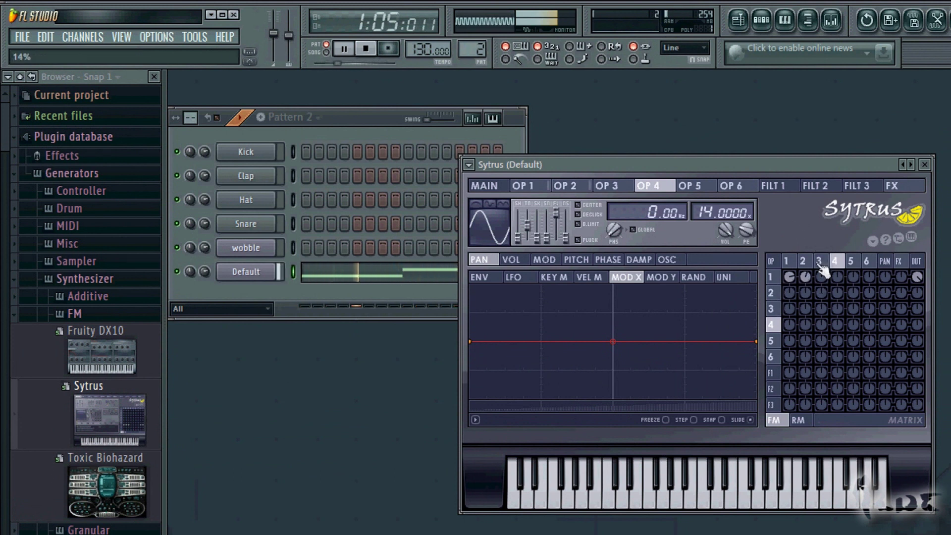
{"action": "left_click_drag", "start_coordinate": [822, 279], "coordinate": [828, 256]}
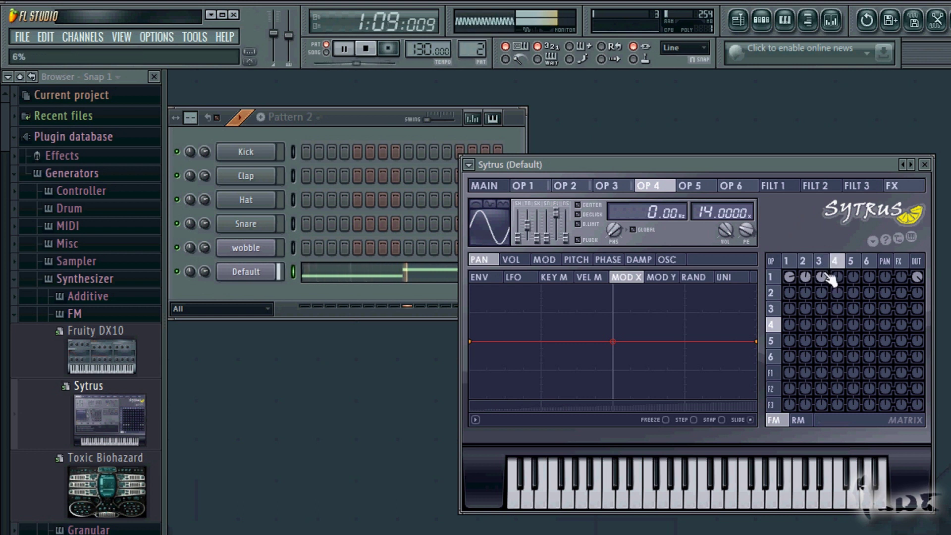
{"action": "left_click_drag", "start_coordinate": [838, 281], "coordinate": [842, 278]}
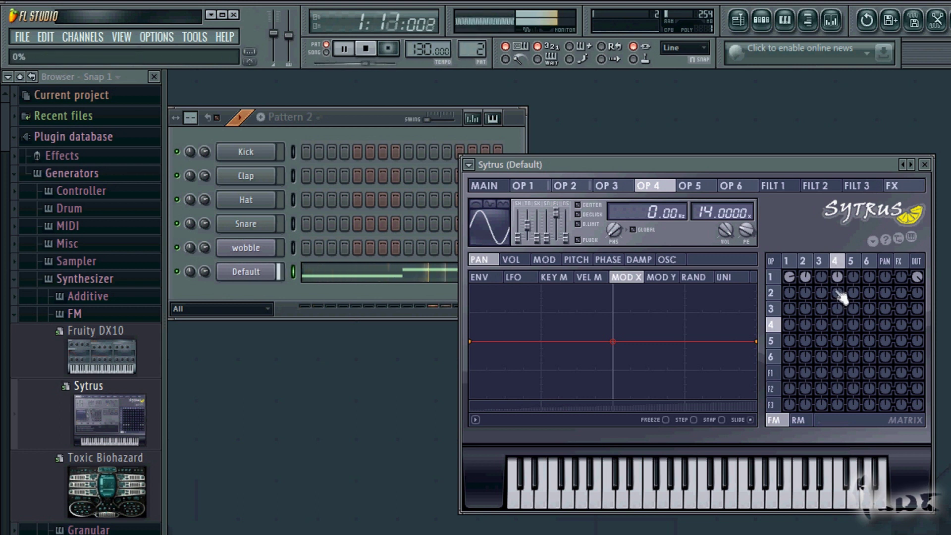
{"action": "left_click_drag", "start_coordinate": [791, 292], "coordinate": [792, 272]}
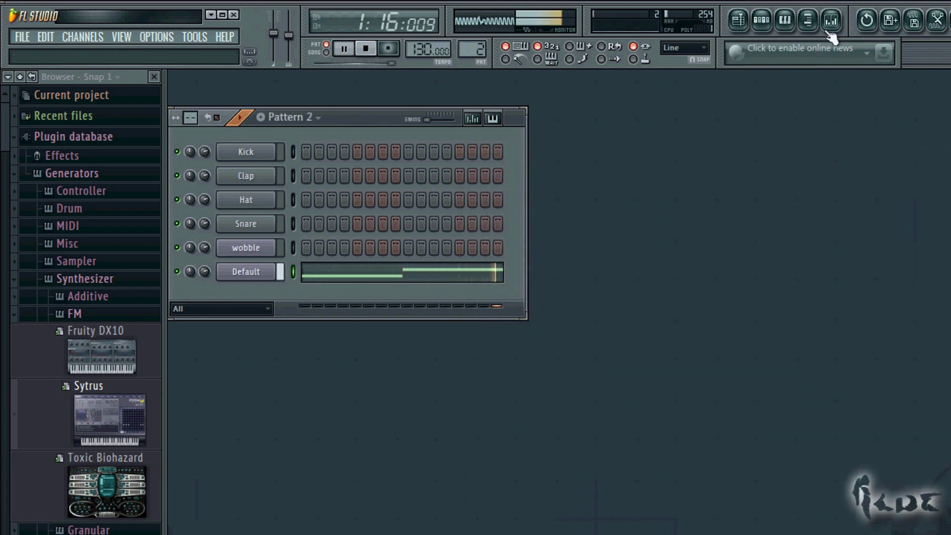
{"action": "left_click", "coordinate": [834, 29]}
Select the 'Selected' mixer track and open Fruity Love Philter from its first FX slot
{"action": "left_click", "coordinate": [630, 310]}
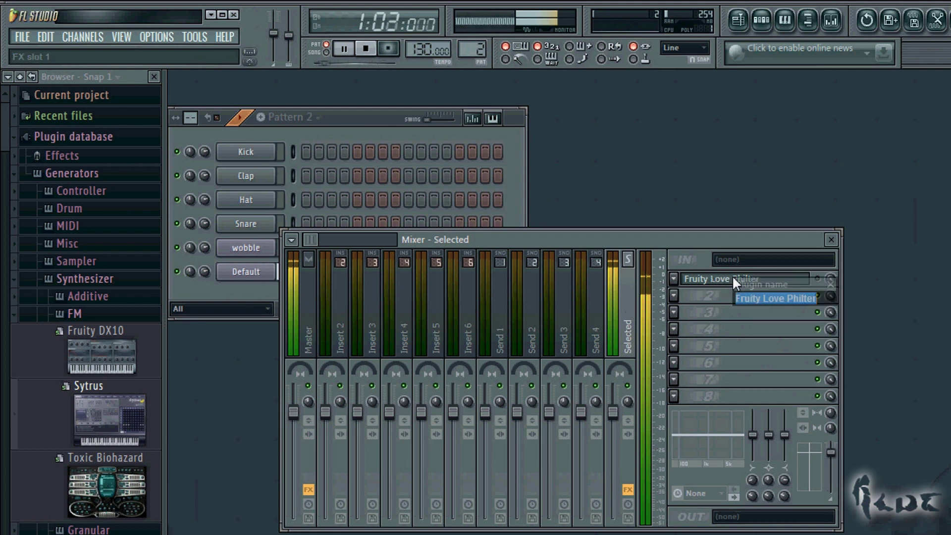
{"action": "key", "text": "F2"}
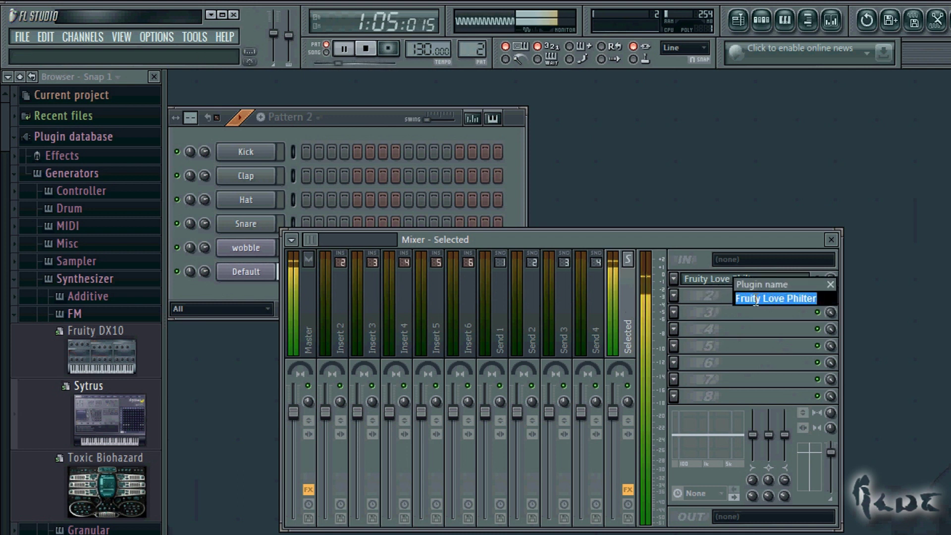
{"action": "left_click", "coordinate": [831, 285]}
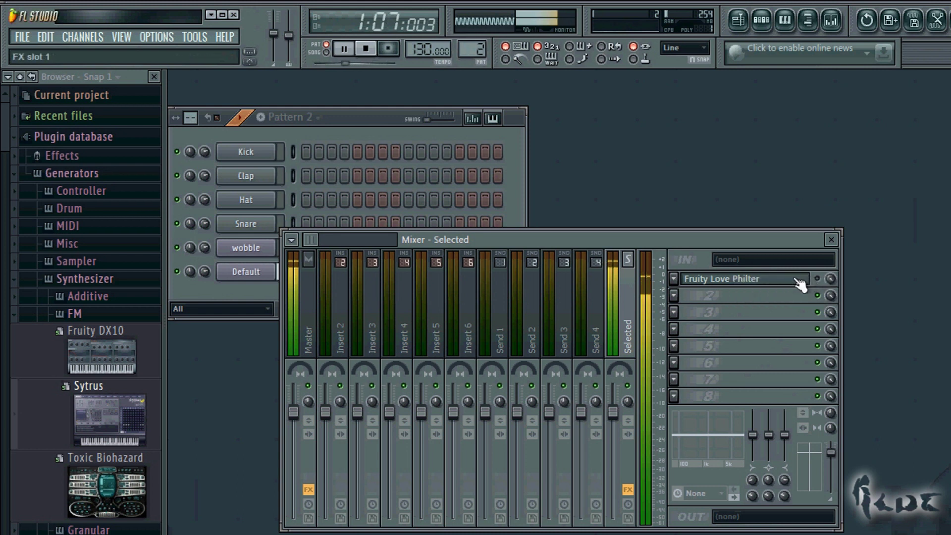
{"action": "left_click", "coordinate": [799, 285]}
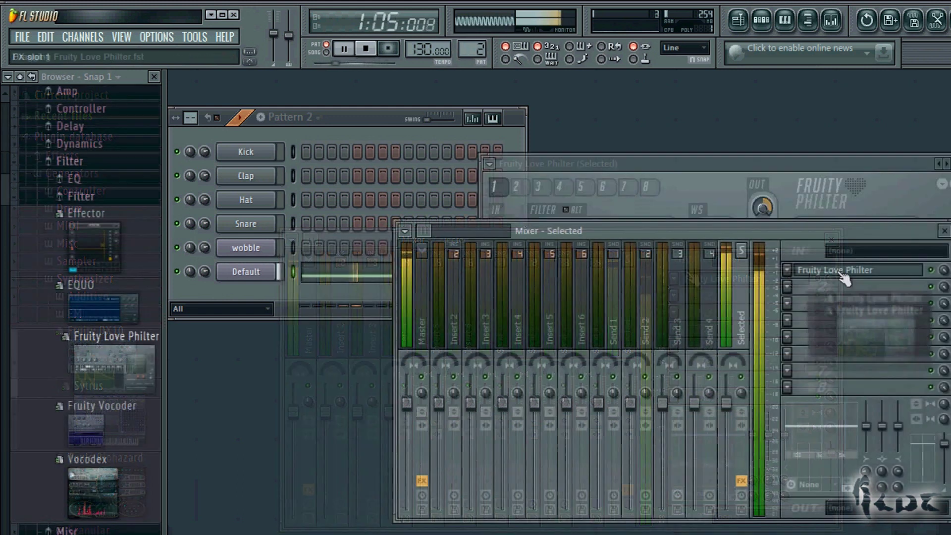
{"action": "left_click", "coordinate": [717, 171]}
Lower the first point and peak of the Love Philter cutoff envelope
{"action": "left_click_drag", "start_coordinate": [737, 166], "coordinate": [690, 190]}
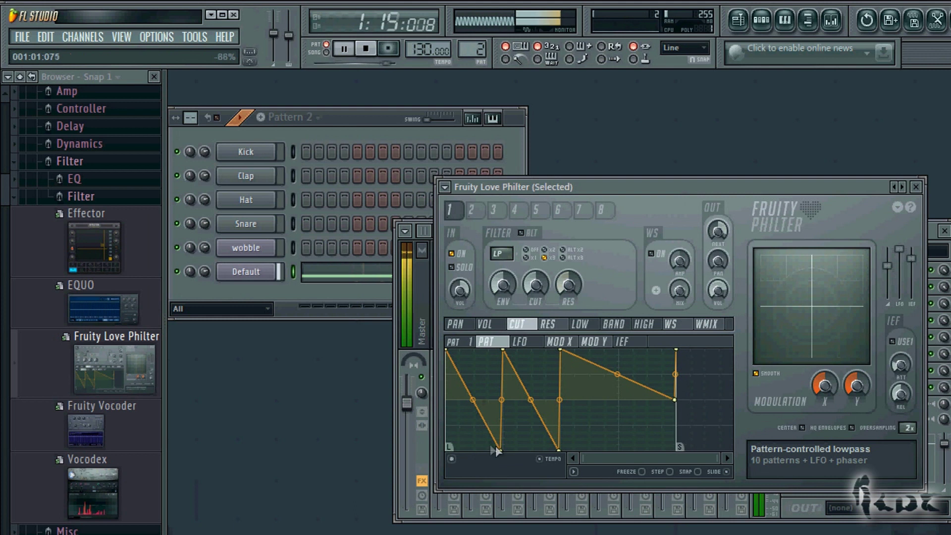
{"action": "left_click_drag", "start_coordinate": [498, 451], "coordinate": [504, 403]}
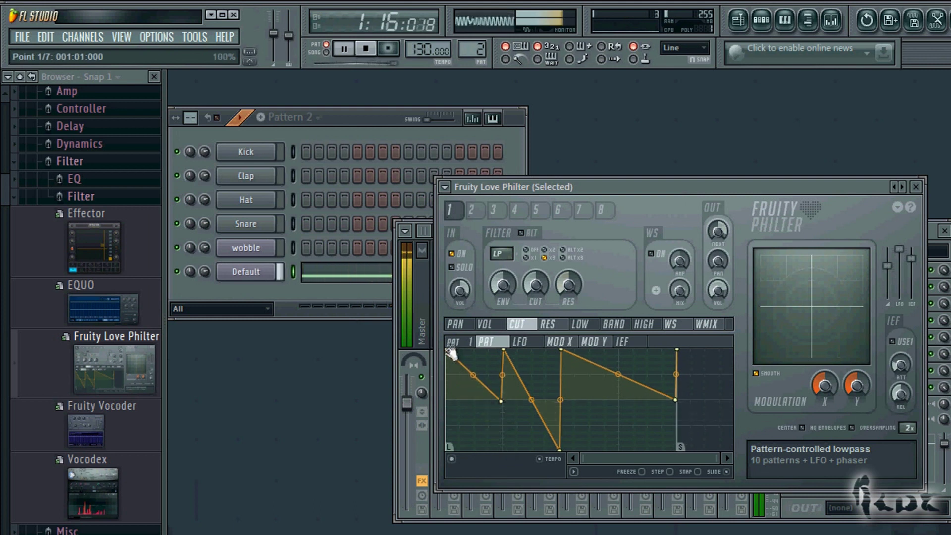
{"action": "left_click_drag", "start_coordinate": [451, 351], "coordinate": [452, 401]}
{"action": "left_click_drag", "start_coordinate": [503, 351], "coordinate": [512, 402]}
Make the cutoff LFO a rounded sine wave showing about three cycles across its display
{"action": "left_click", "coordinate": [527, 342]}
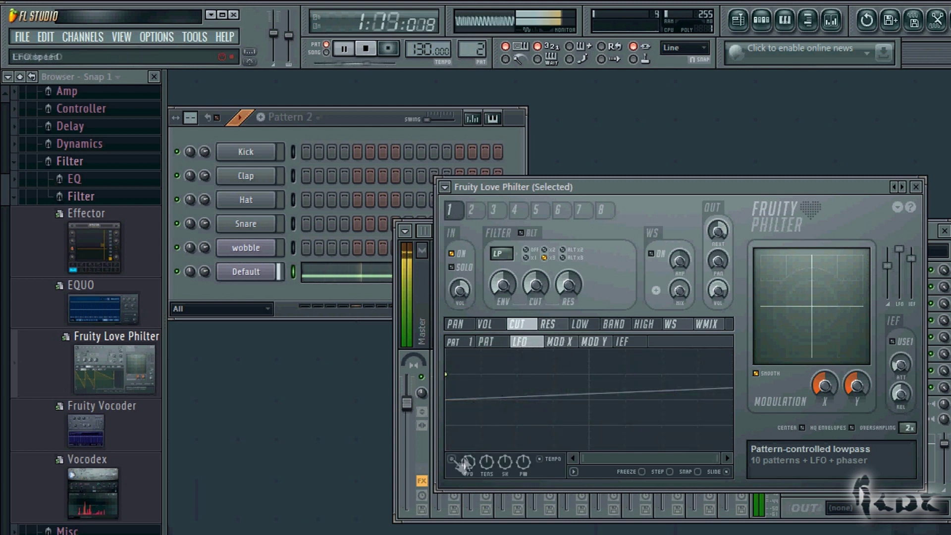
{"action": "left_click_drag", "start_coordinate": [468, 464], "coordinate": [474, 281]}
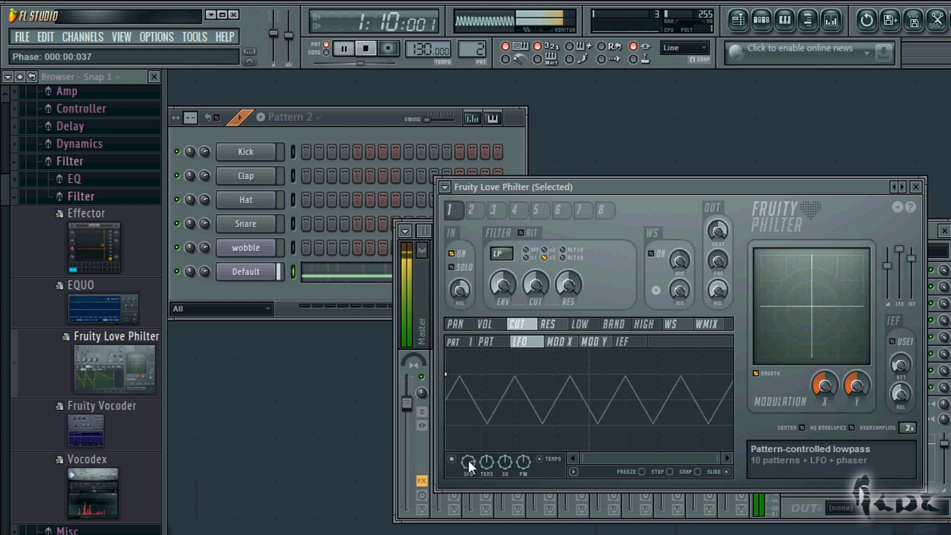
{"action": "left_click_drag", "start_coordinate": [488, 436], "coordinate": [489, 402]}
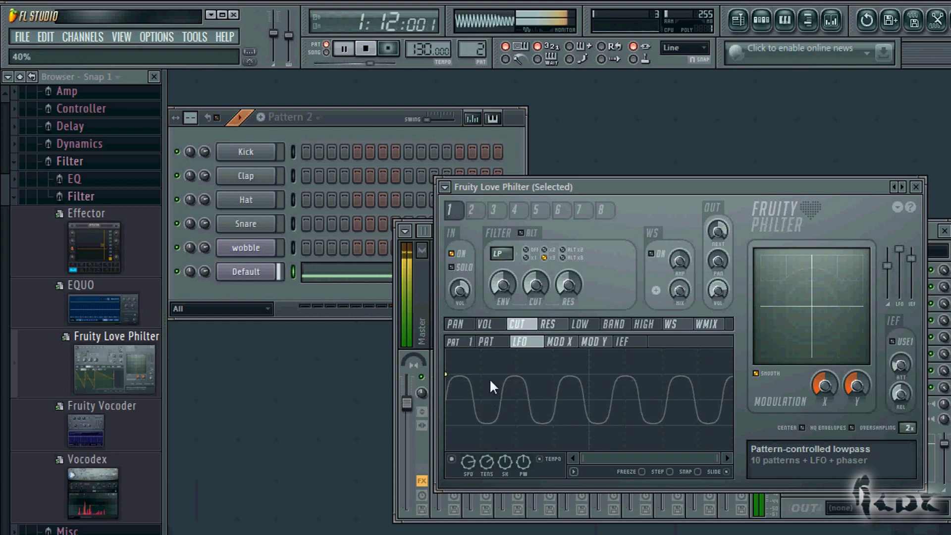
{"action": "left_click_drag", "start_coordinate": [471, 463], "coordinate": [481, 510]}
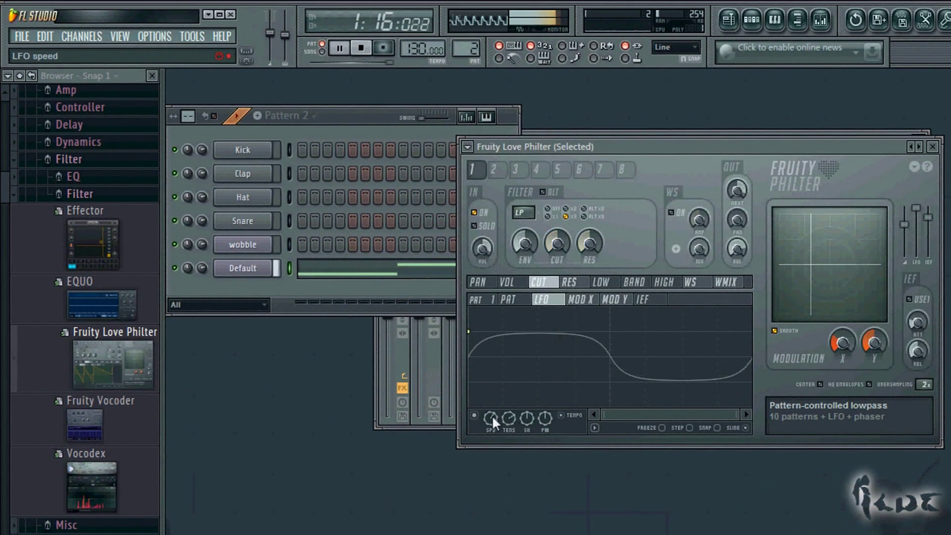
{"action": "left_click_drag", "start_coordinate": [492, 415], "coordinate": [492, 371]}
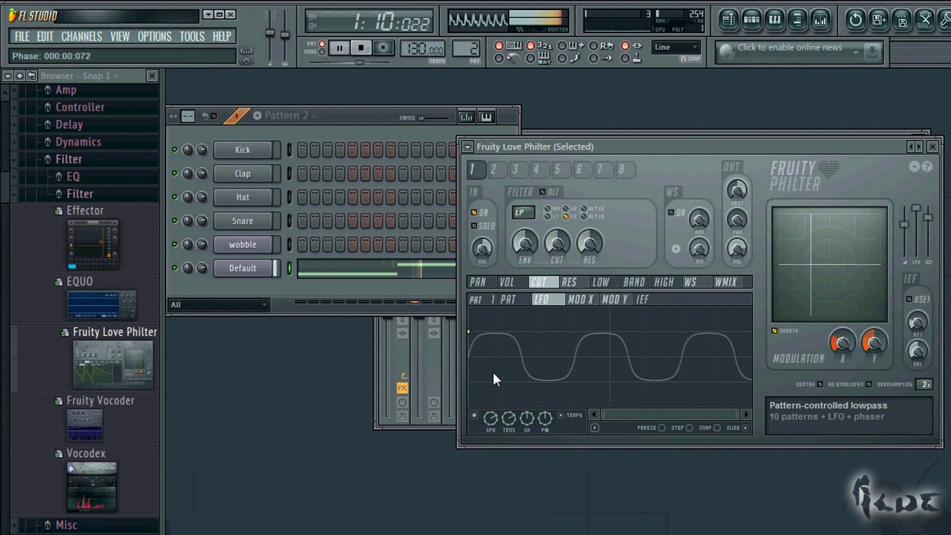
{"action": "left_click_drag", "start_coordinate": [492, 370], "coordinate": [524, 333]}
{"action": "right_click", "coordinate": [492, 416]}
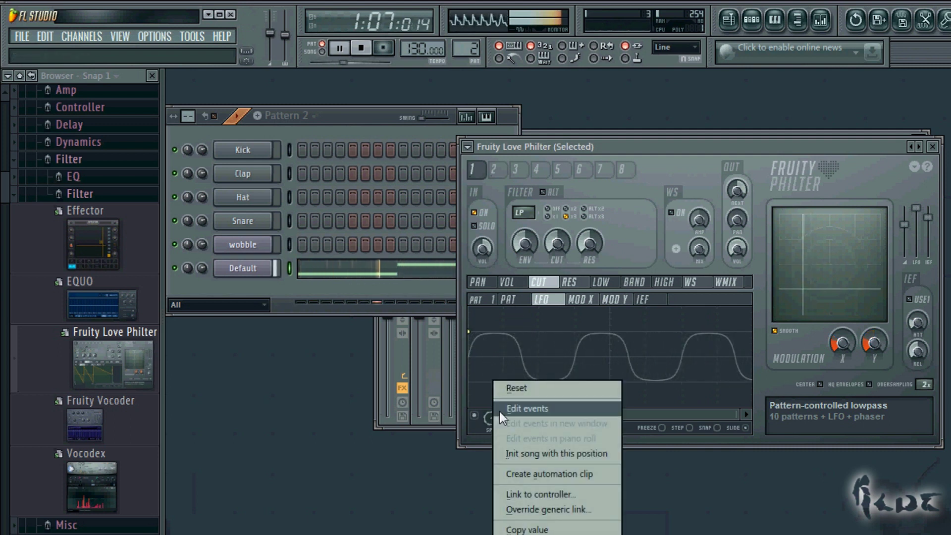
Paint a new LFO speed curve in the event editor and switch playback to song mode
{"action": "left_click", "coordinate": [500, 406]}
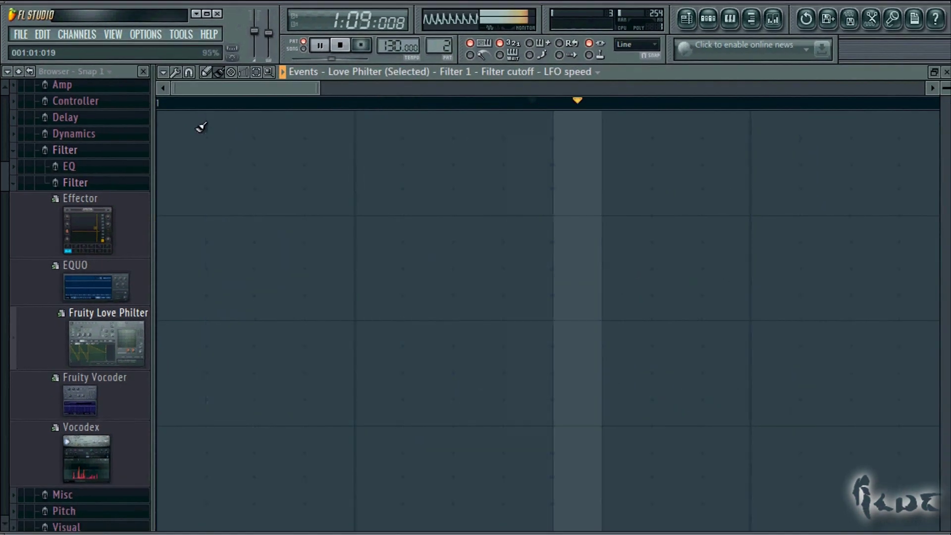
{"action": "key", "text": "ctrl+a"}
{"action": "mouse_move", "coordinate": [163, 109]}
{"action": "left_mouse_down"}
{"action": "mouse_move", "coordinate": [514, 334]}
{"action": "mouse_move", "coordinate": [745, 365]}
{"action": "mouse_move", "coordinate": [828, 407]}
{"action": "mouse_move", "coordinate": [924, 487]}
{"action": "left_mouse_up"}
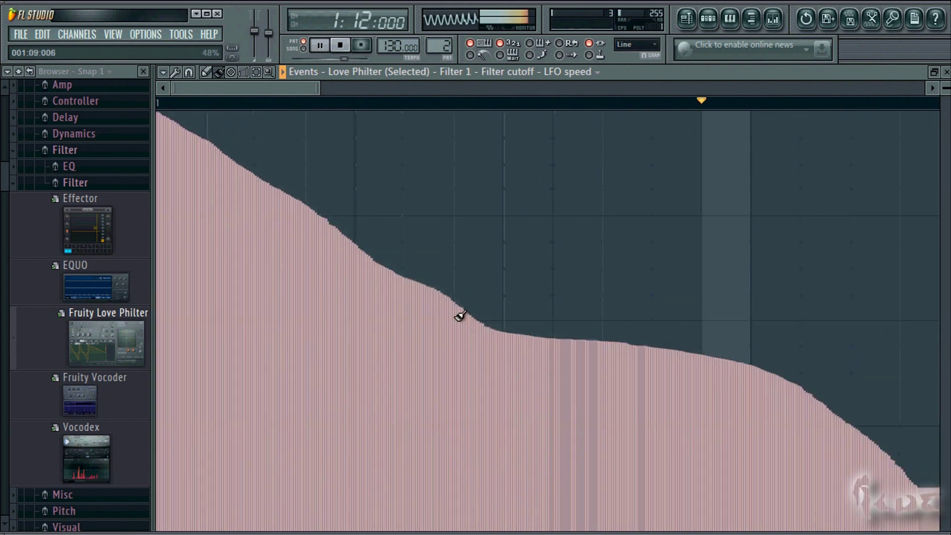
{"action": "left_click", "coordinate": [304, 49]}
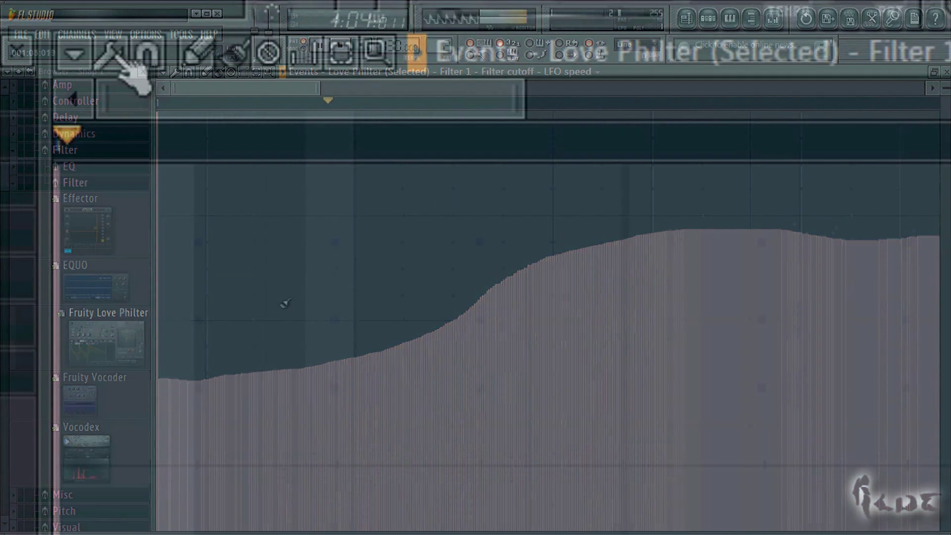
Generate the LFO speed events with Tools > LFO, trying a square then a sine shape
{"action": "left_click", "coordinate": [175, 72]}
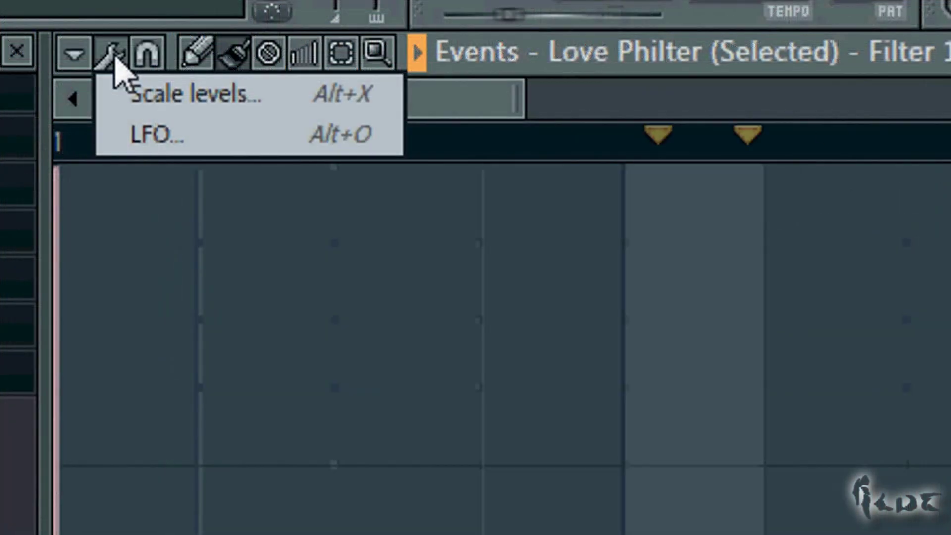
{"action": "left_click", "coordinate": [171, 141]}
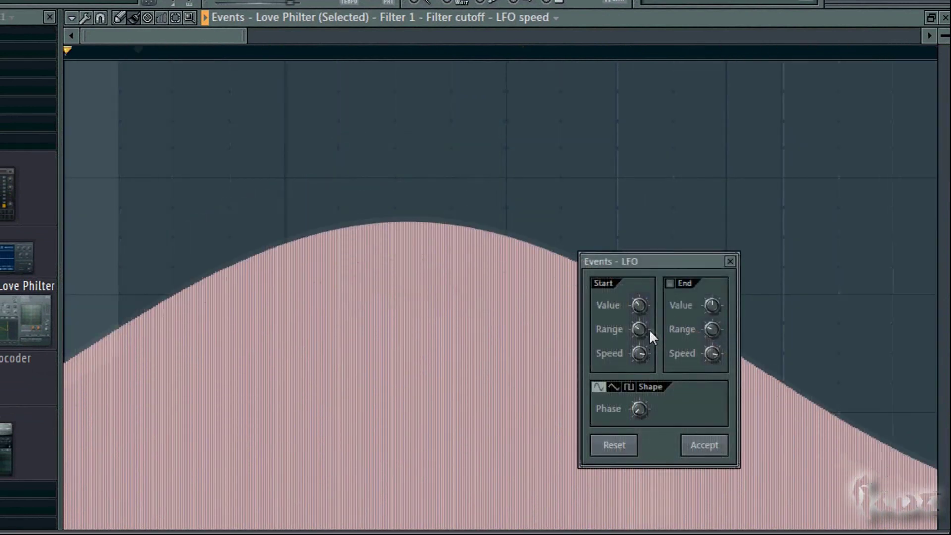
{"action": "left_click", "coordinate": [629, 387]}
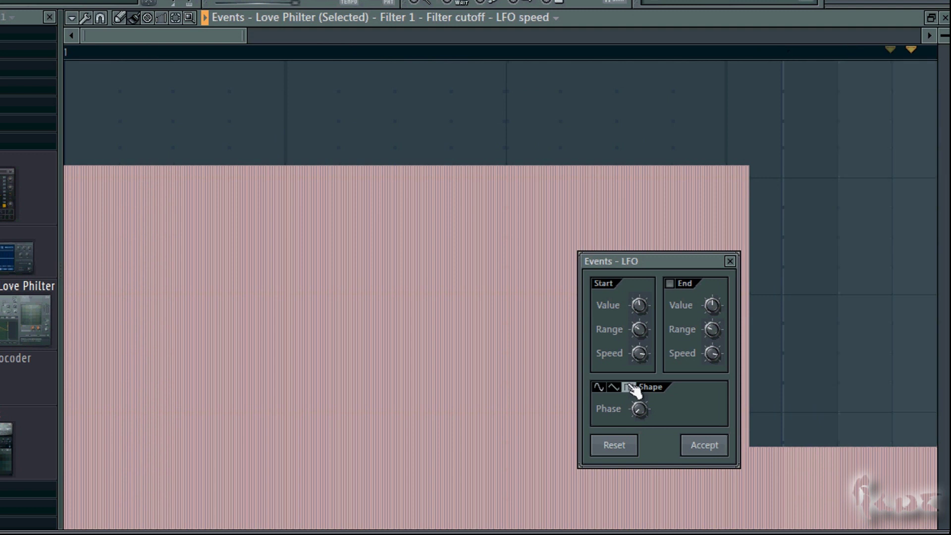
{"action": "left_click_drag", "start_coordinate": [664, 267], "coordinate": [572, 263]}
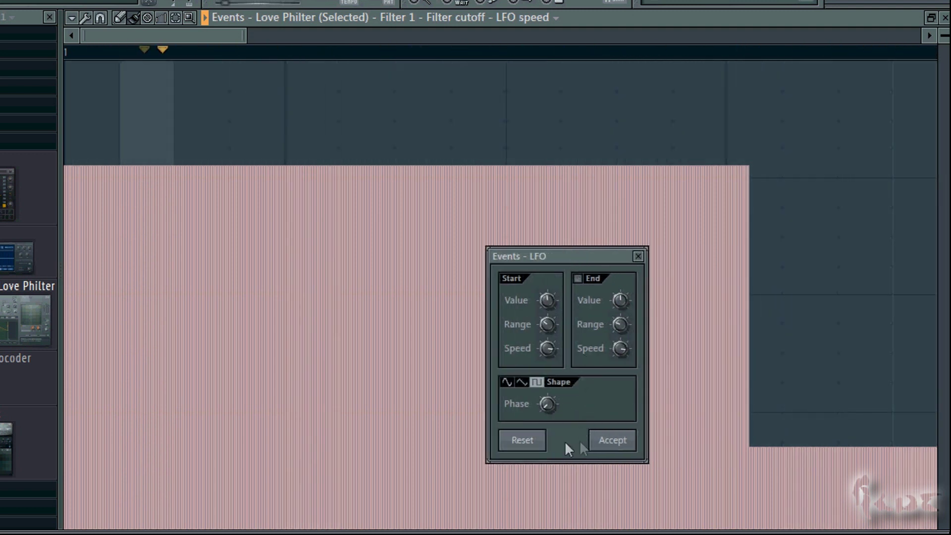
{"action": "left_click", "coordinate": [526, 440]}
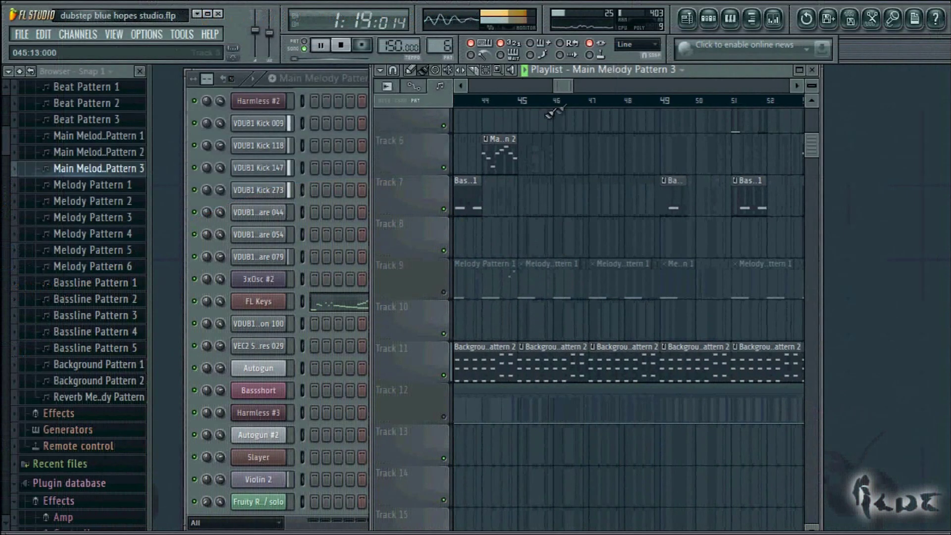
Play the song from bar 17 and pause it at bar 88
{"action": "left_click_drag", "start_coordinate": [510, 84], "coordinate": [501, 86]}
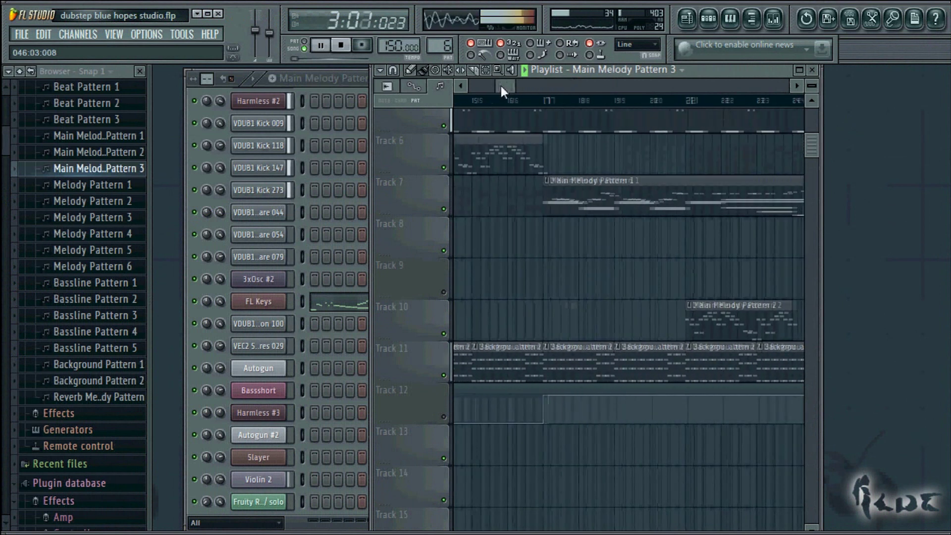
{"action": "left_click", "coordinate": [479, 99]}
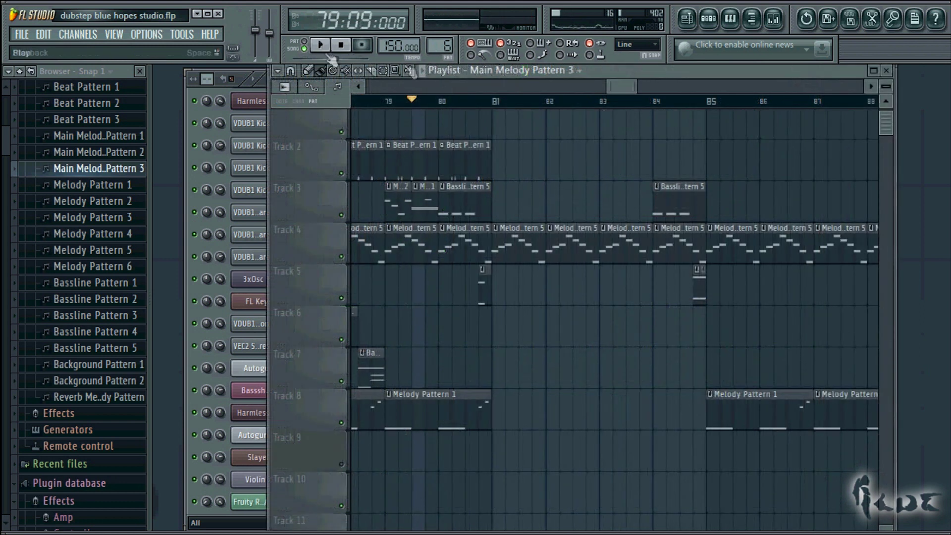
{"action": "left_click", "coordinate": [320, 45]}
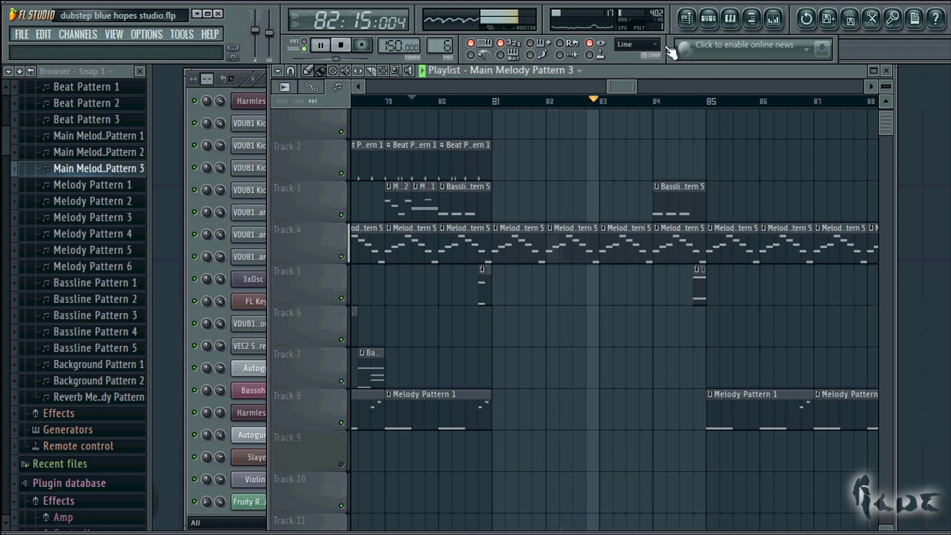
{"action": "left_click_drag", "start_coordinate": [621, 84], "coordinate": [632, 85]}
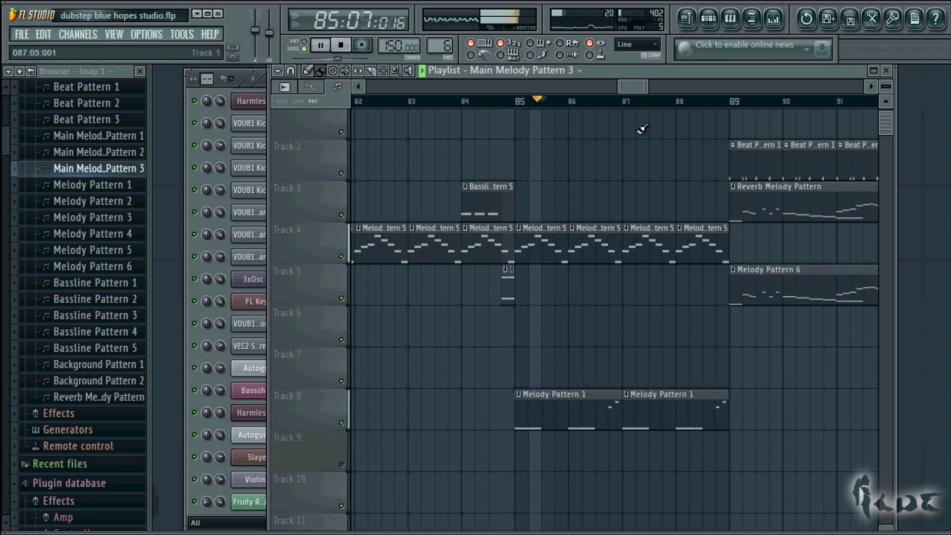
{"action": "left_click_drag", "start_coordinate": [633, 87], "coordinate": [640, 87]}
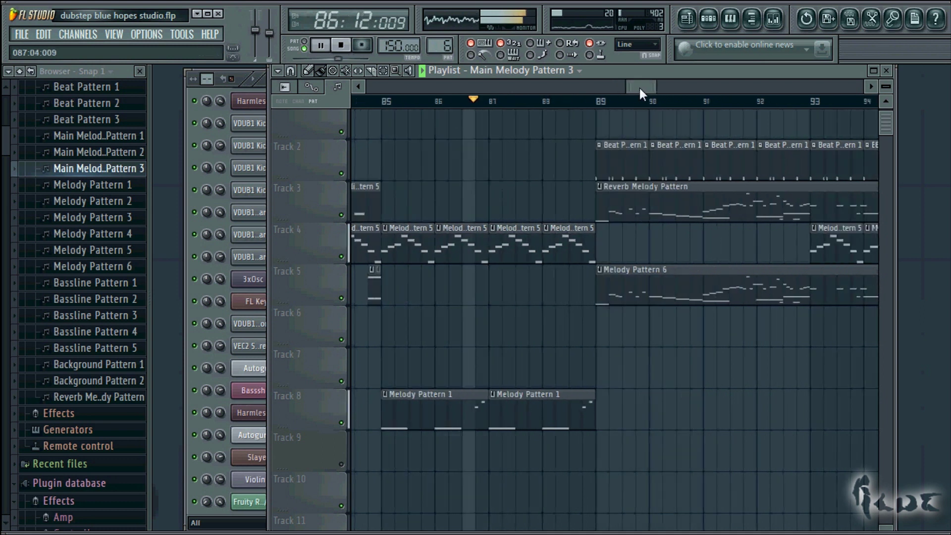
{"action": "left_click", "coordinate": [323, 45]}
Shift and narrow the Playlist window so the channel names are visible
{"action": "left_click_drag", "start_coordinate": [673, 76], "coordinate": [700, 77]}
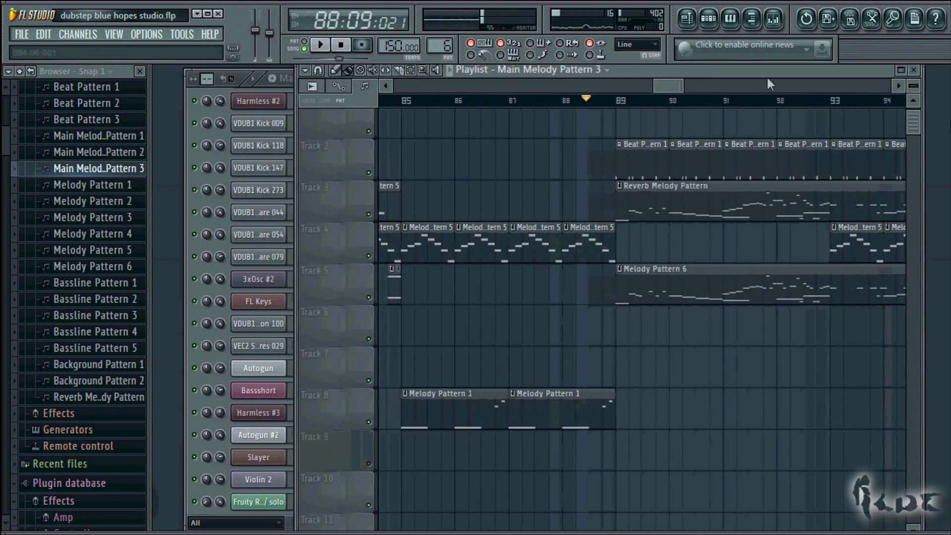
{"action": "left_click_drag", "start_coordinate": [912, 76], "coordinate": [643, 76]}
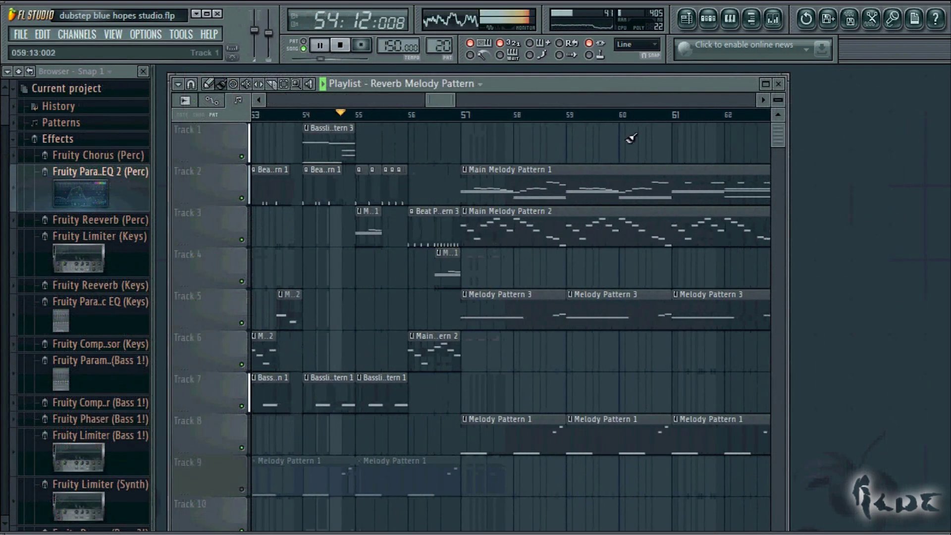
{"action": "left_click_drag", "start_coordinate": [639, 85], "coordinate": [646, 83]}
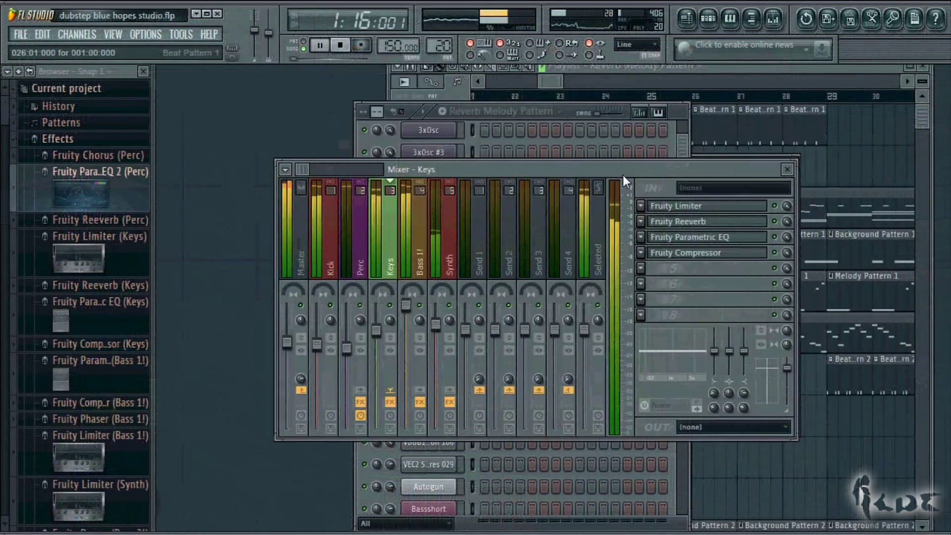
Lower the Keys mixer window, then open, reposition and close its Fruity Limiter
{"action": "left_click_drag", "start_coordinate": [623, 175], "coordinate": [620, 203]}
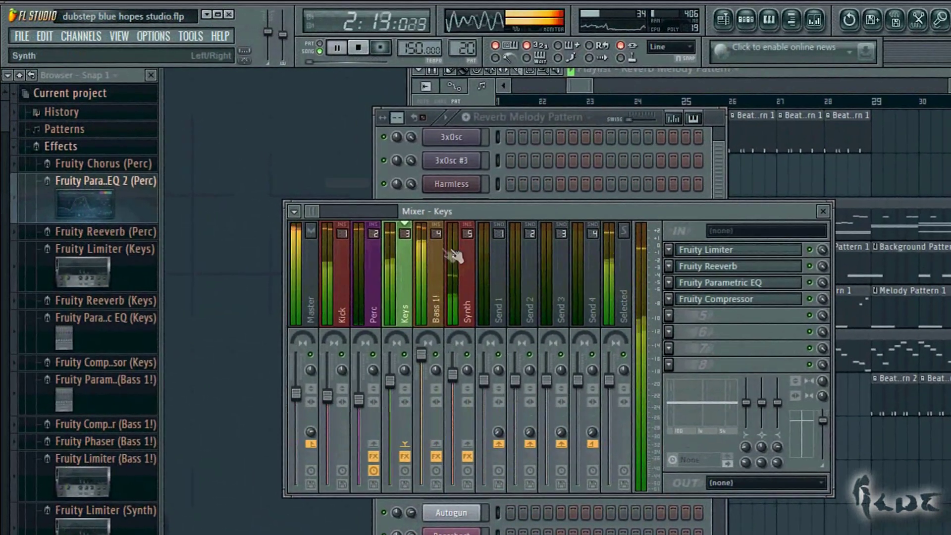
{"action": "left_click", "coordinate": [738, 251]}
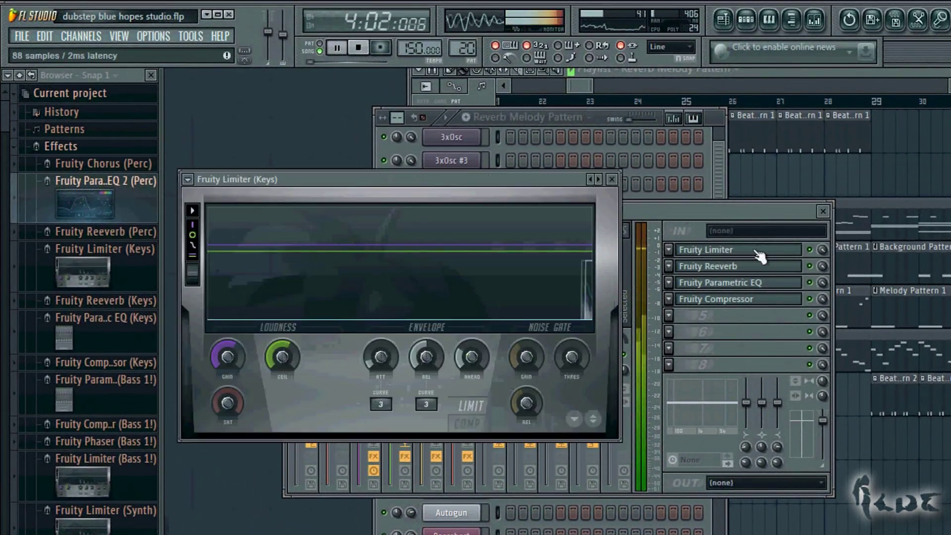
{"action": "left_click_drag", "start_coordinate": [282, 180], "coordinate": [339, 273]}
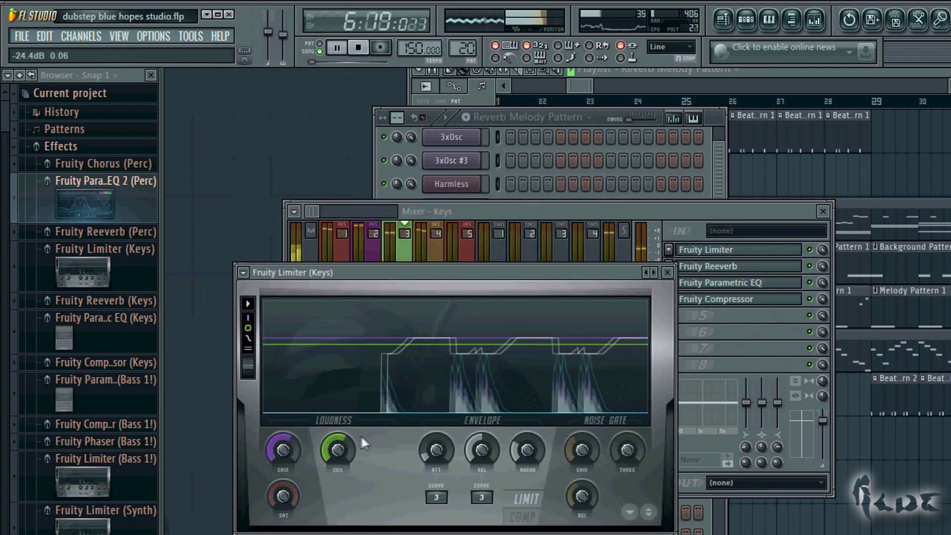
{"action": "left_click", "coordinate": [667, 272]}
Open and close the Keys track's Fruity Parametric EQ, then open its Fruity Compressor
{"action": "left_click", "coordinate": [719, 287]}
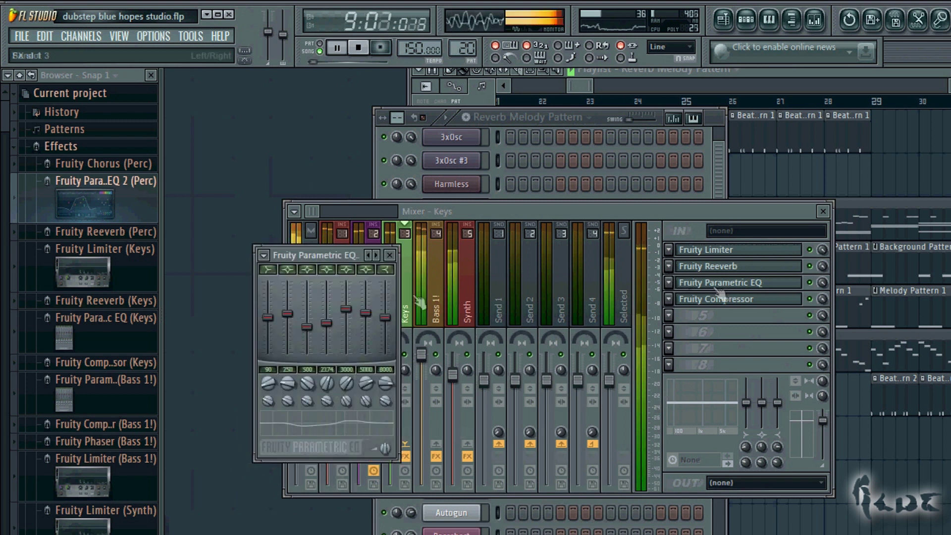
{"action": "left_click", "coordinate": [390, 255]}
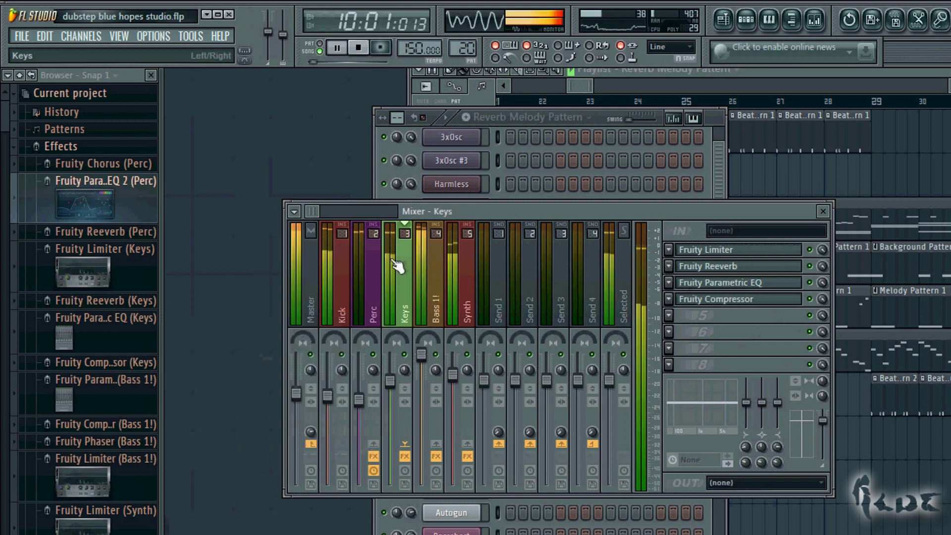
{"action": "left_click", "coordinate": [743, 299]}
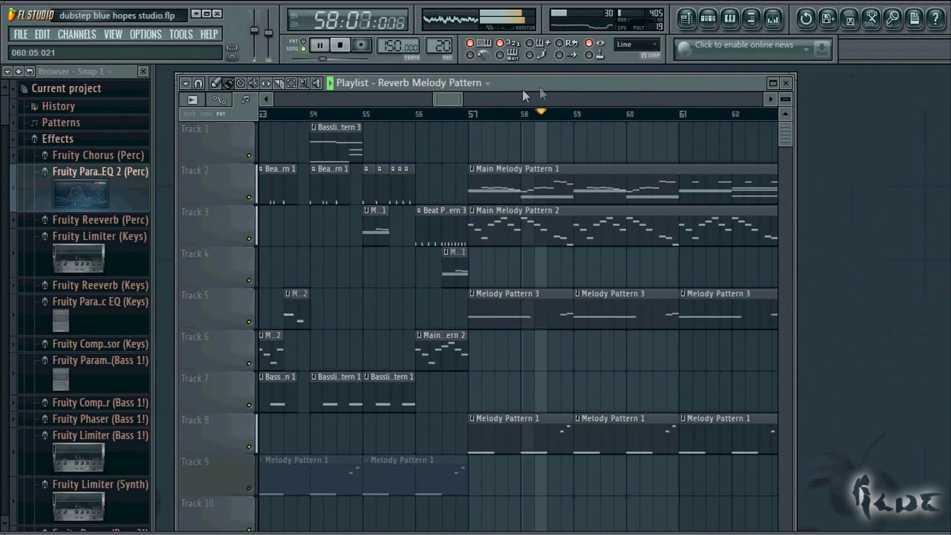
{"action": "left_click_drag", "start_coordinate": [450, 99], "coordinate": [474, 96]}
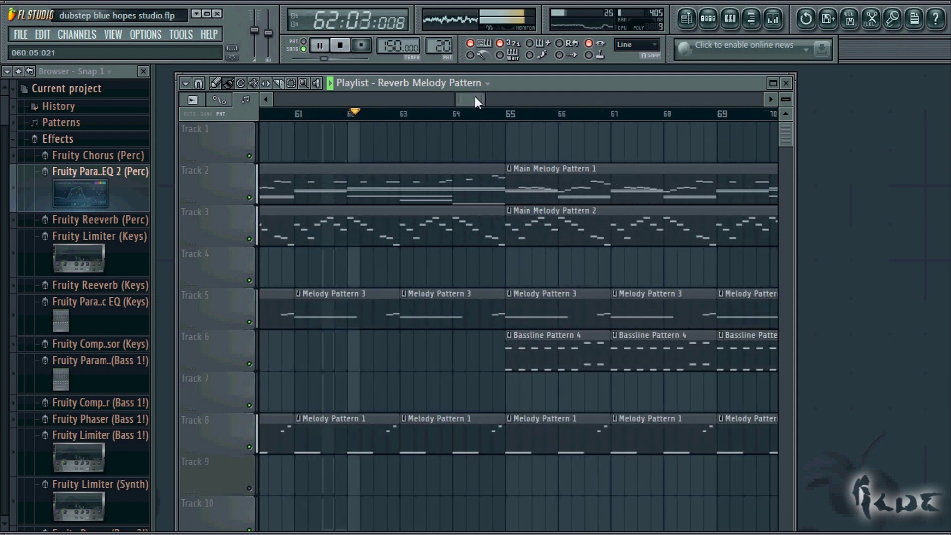